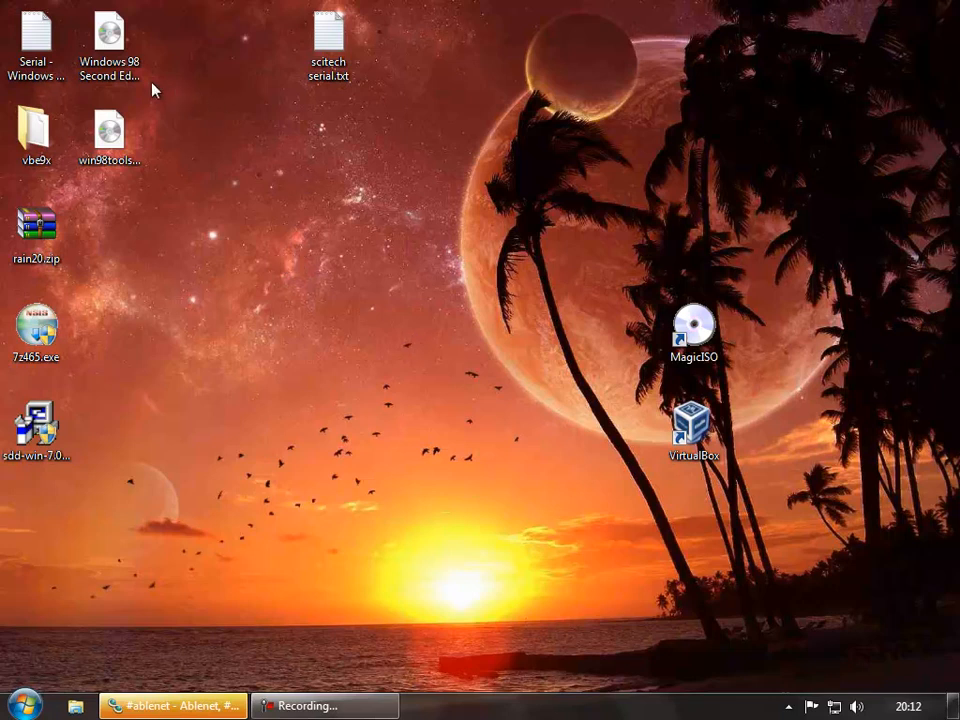
Examine the Windows 98 Second Edition disc image and the driver folders inside the vbe9x folder, including the contents of uni.
{"action": "left_click", "coordinate": [111, 77]}
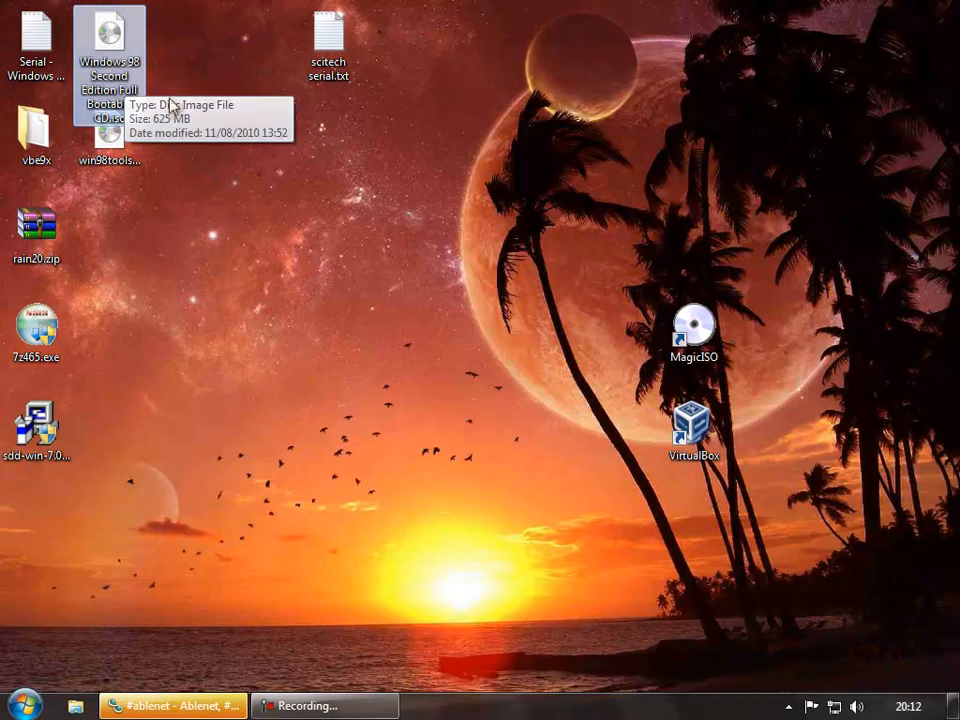
{"action": "left_click", "coordinate": [250, 165]}
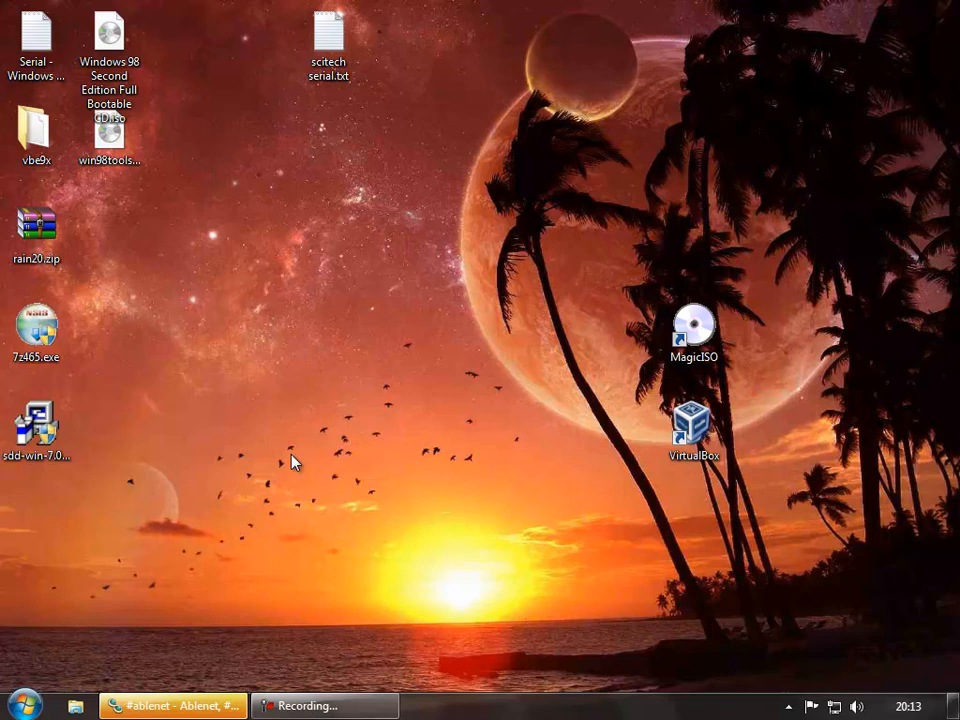
{"action": "double_click", "coordinate": [34, 160]}
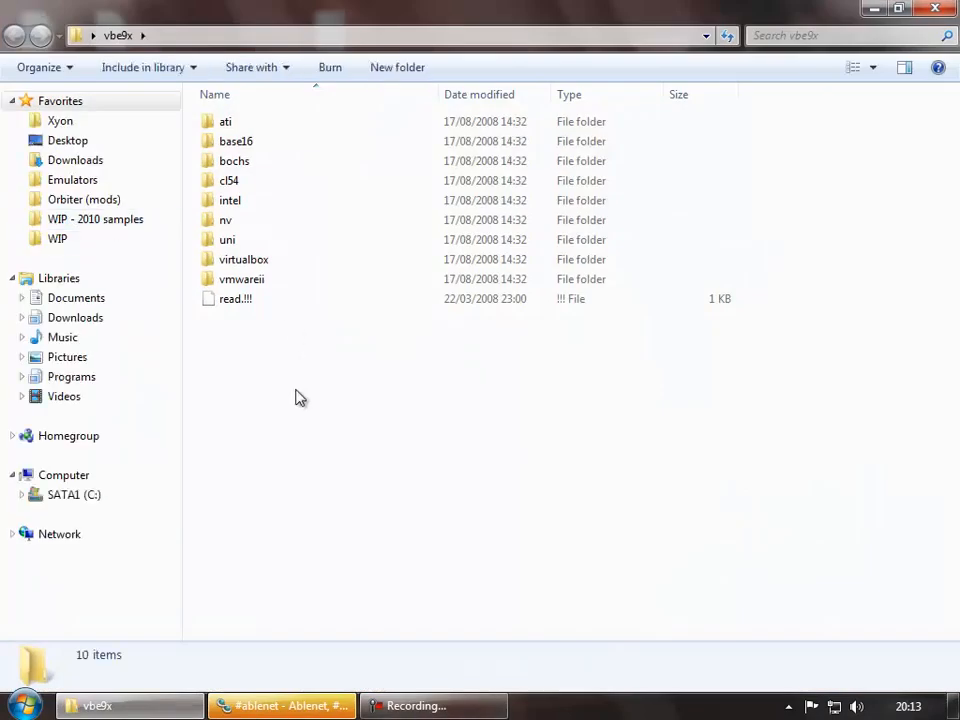
{"action": "left_click", "coordinate": [237, 267]}
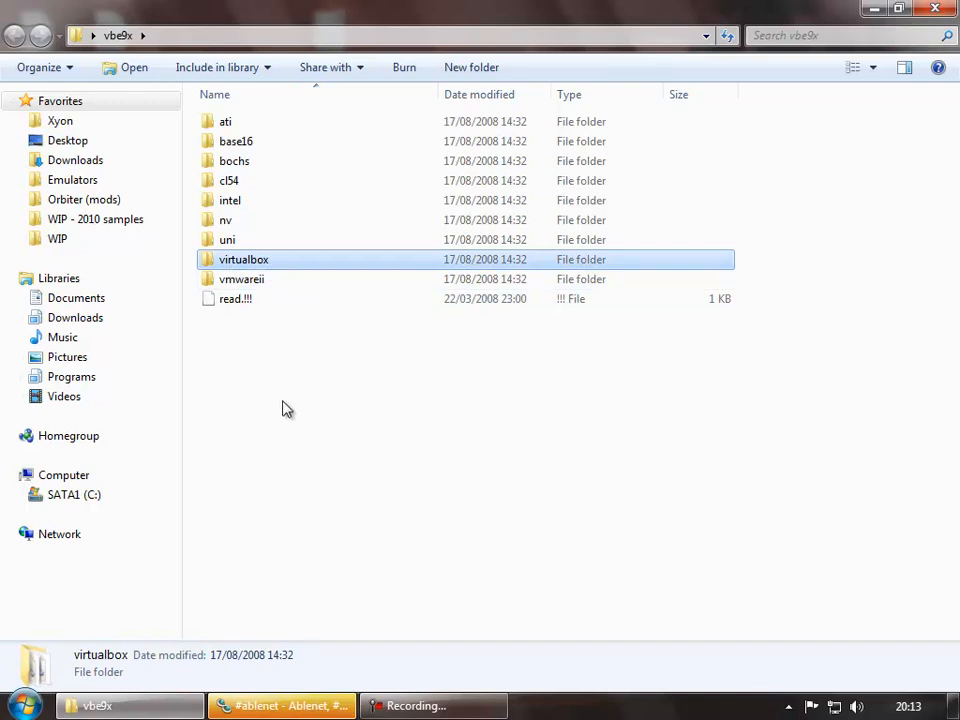
{"action": "left_click", "coordinate": [247, 364]}
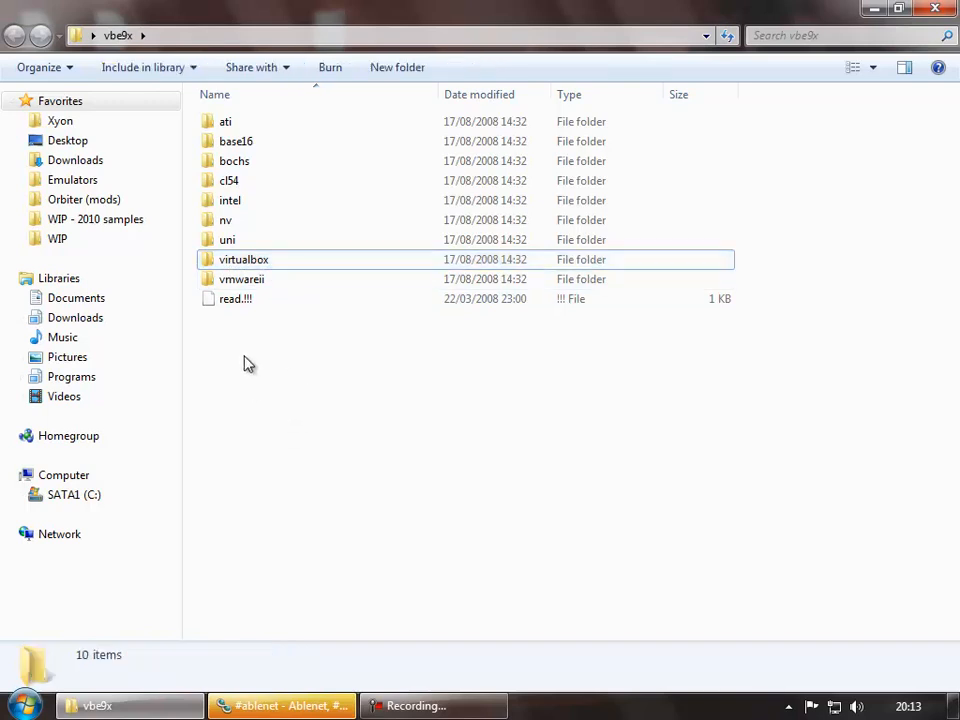
{"action": "left_click", "coordinate": [225, 246]}
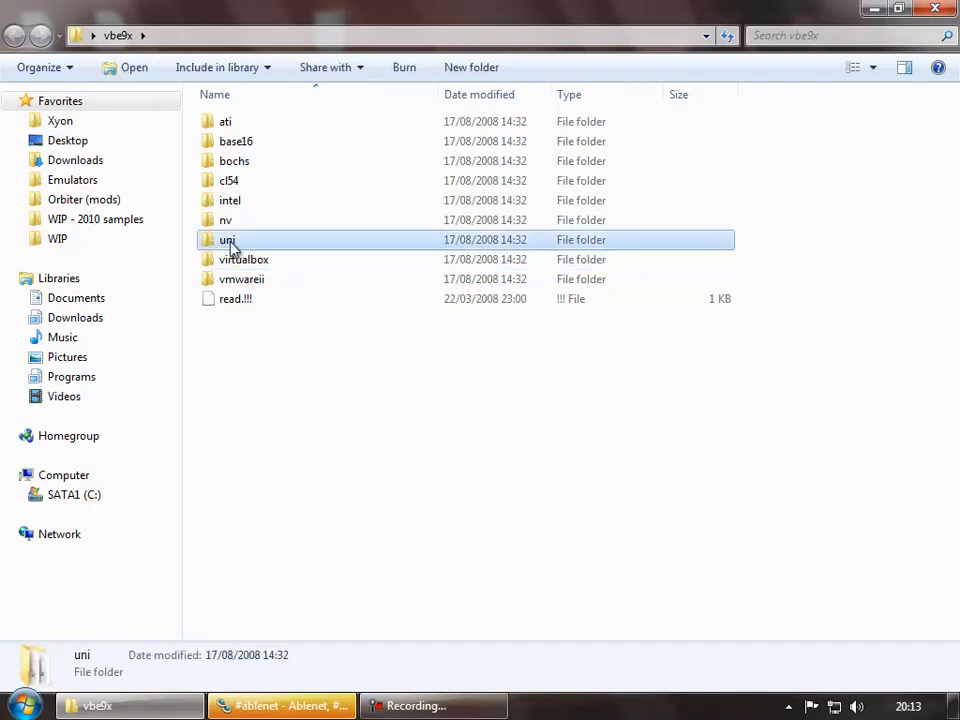
{"action": "double_click", "coordinate": [245, 250]}
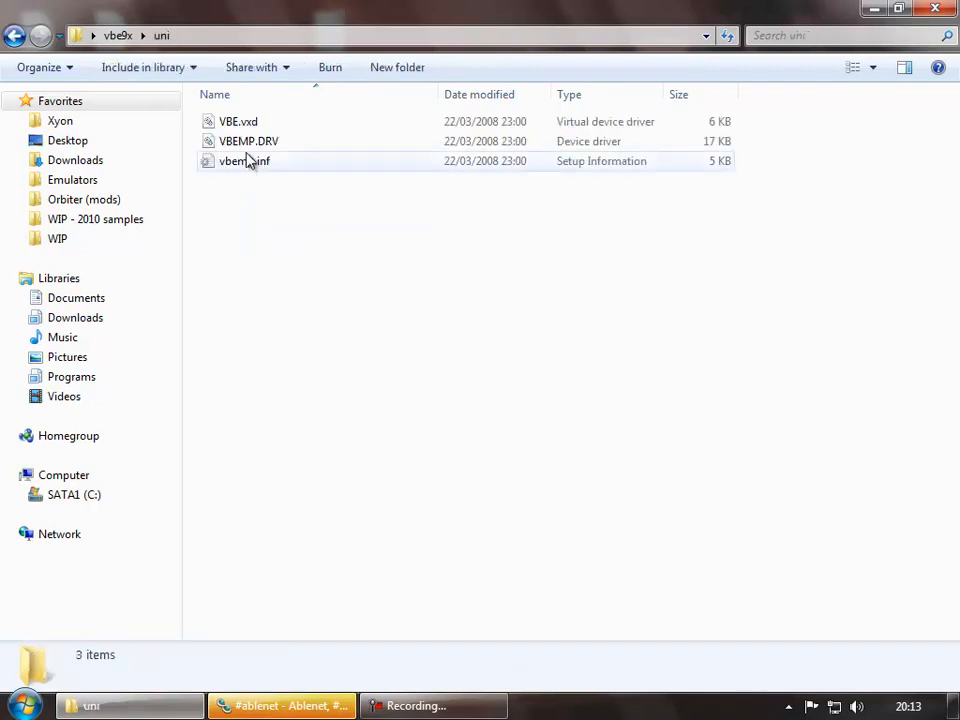
{"action": "left_click", "coordinate": [125, 35]}
{"action": "left_click", "coordinate": [296, 420]}
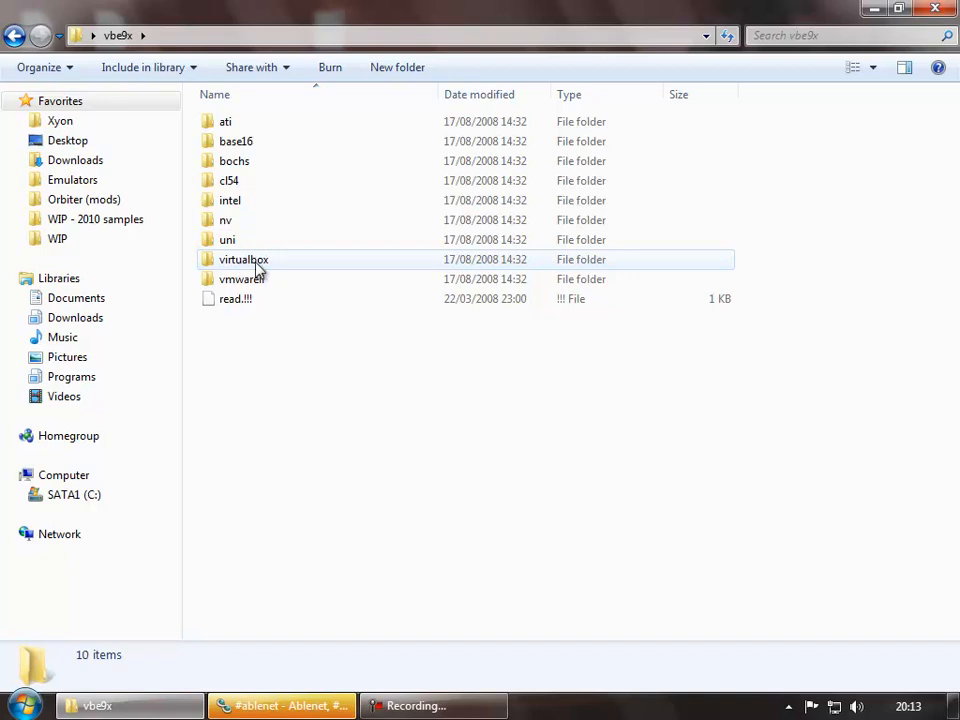
{"action": "left_click", "coordinate": [232, 243]}
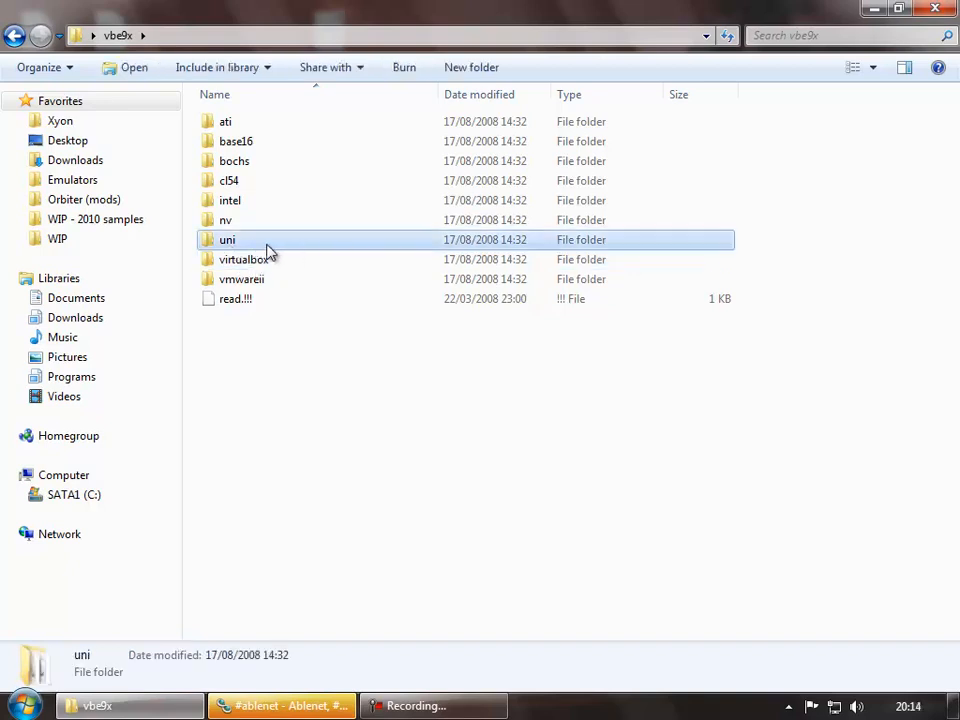
{"action": "left_click", "coordinate": [330, 422]}
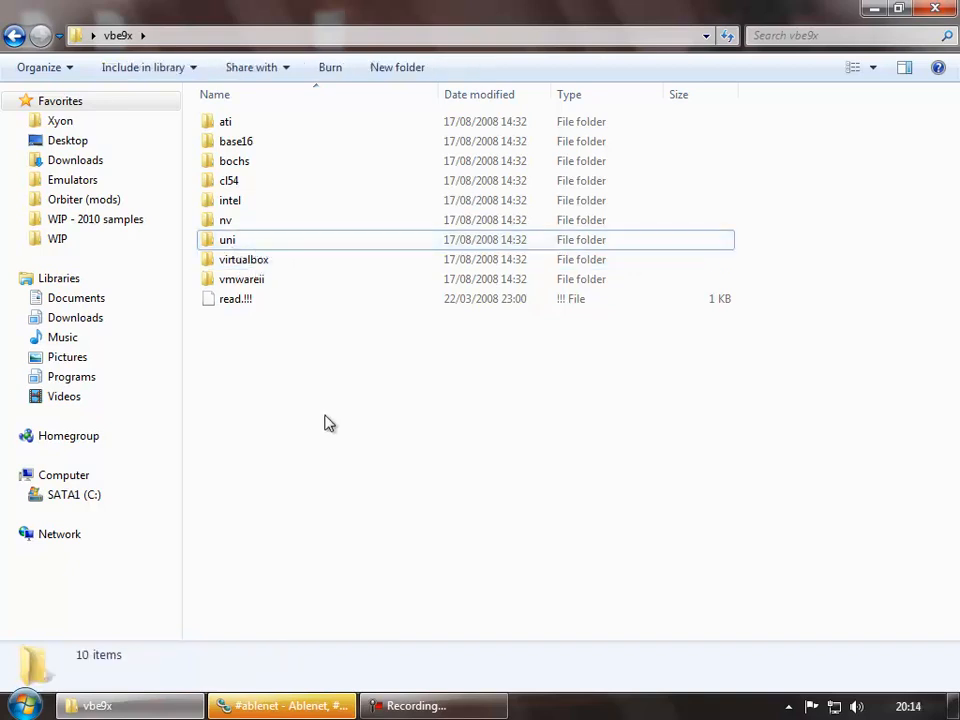
{"action": "left_click", "coordinate": [935, 10]}
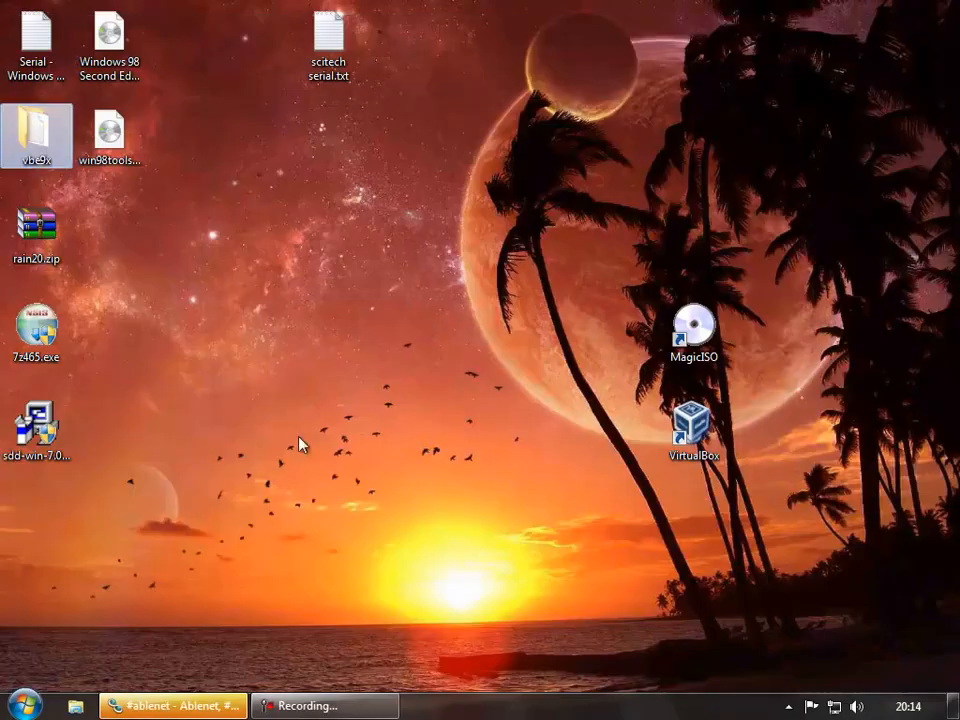
{"action": "left_click", "coordinate": [299, 437]}
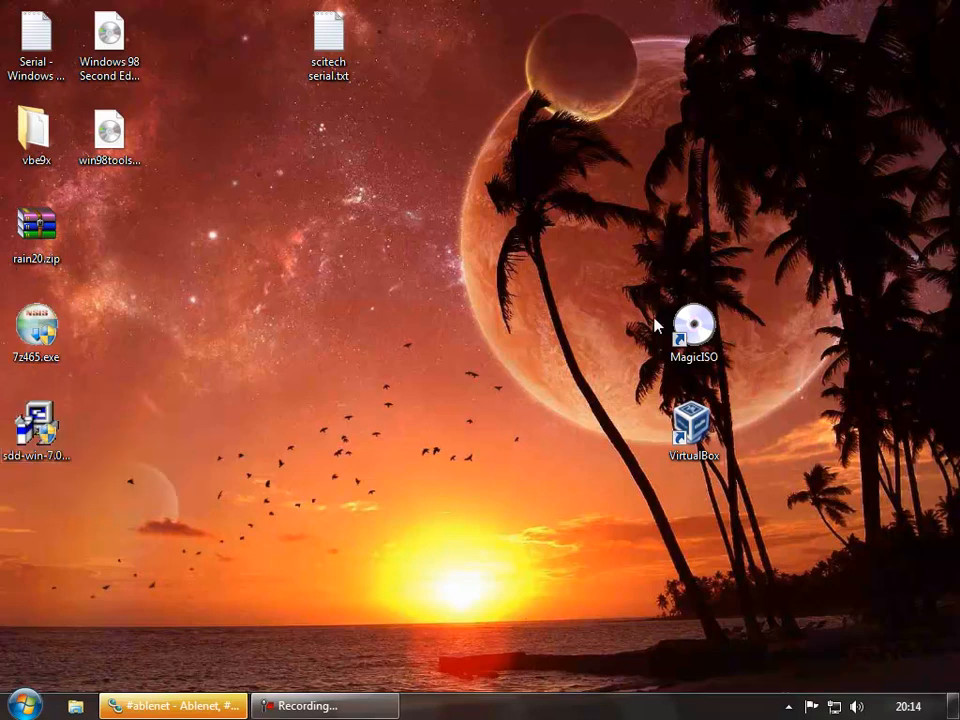
{"action": "left_click", "coordinate": [107, 156]}
{"action": "left_click", "coordinate": [131, 248]}
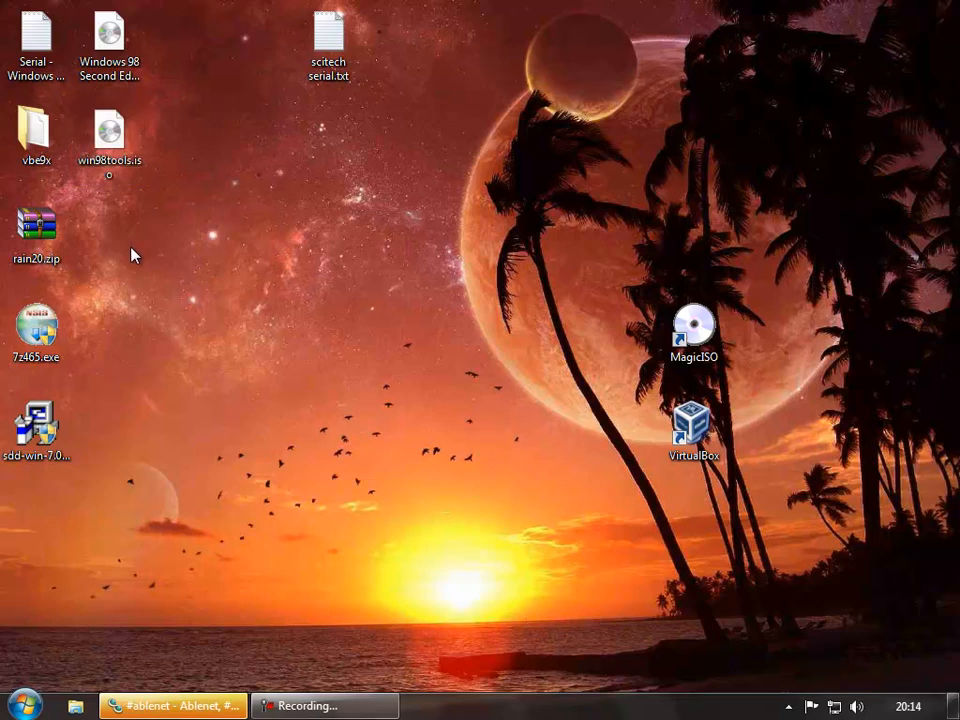
Open MagicISO and add the vbe9x folder, 7z465.exe, rain20.zip and the sdd-win-7.0.0.340-beta installer to a new image.
{"action": "left_click", "coordinate": [694, 330]}
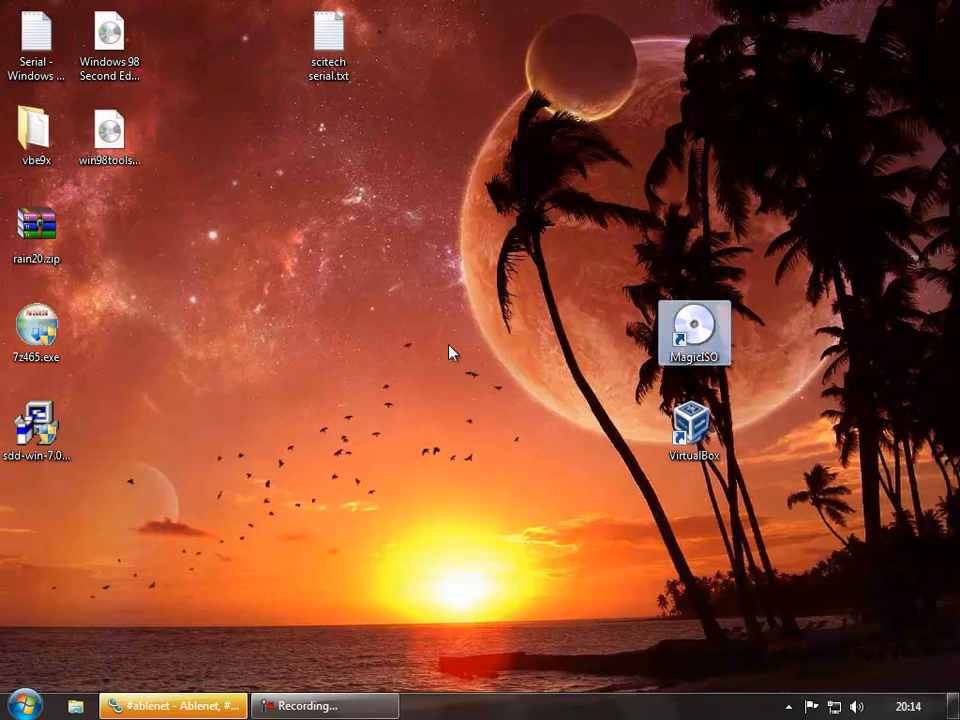
{"action": "left_click", "coordinate": [568, 557]}
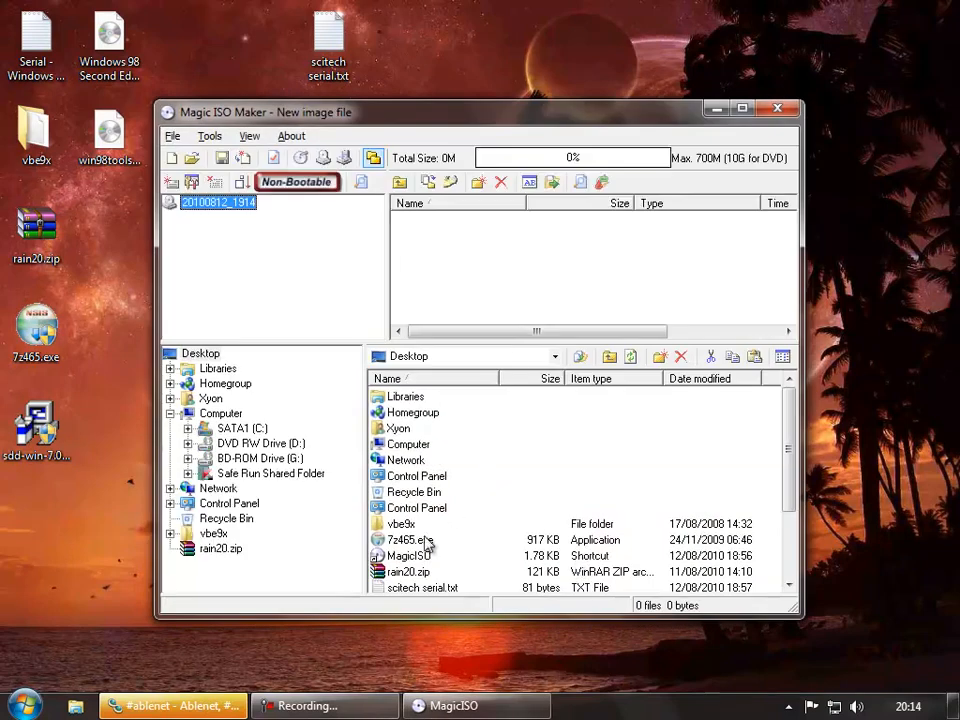
{"action": "left_click", "coordinate": [405, 526]}
{"action": "scroll", "coordinate": [420, 520], "scroll_direction": "down", "scroll_amount": 2}
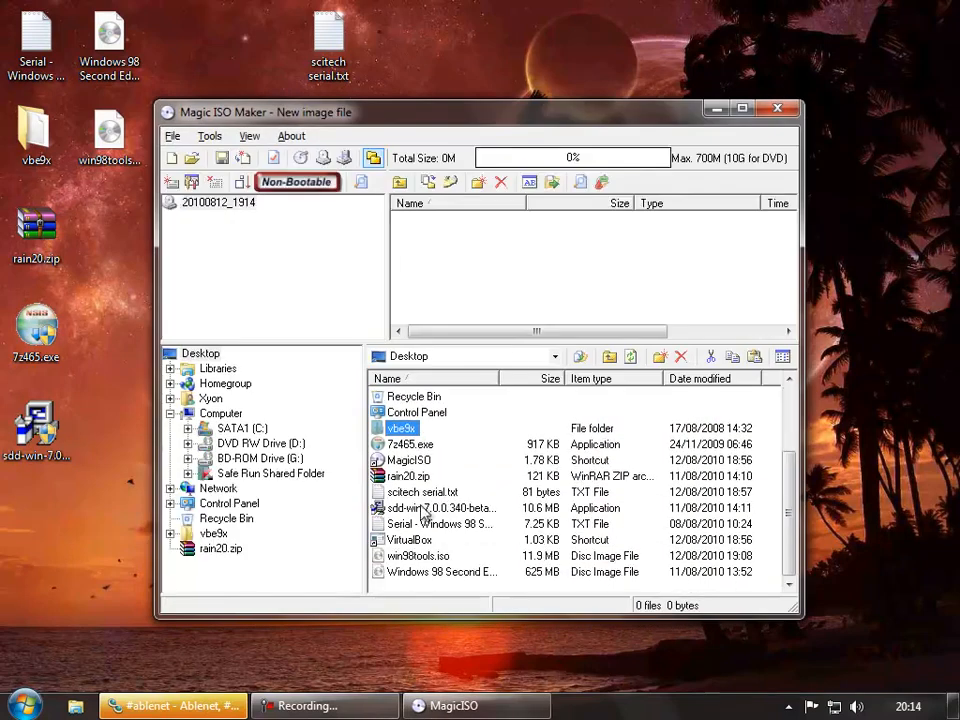
{"action": "left_click", "coordinate": [403, 443], "text": "ctrl"}
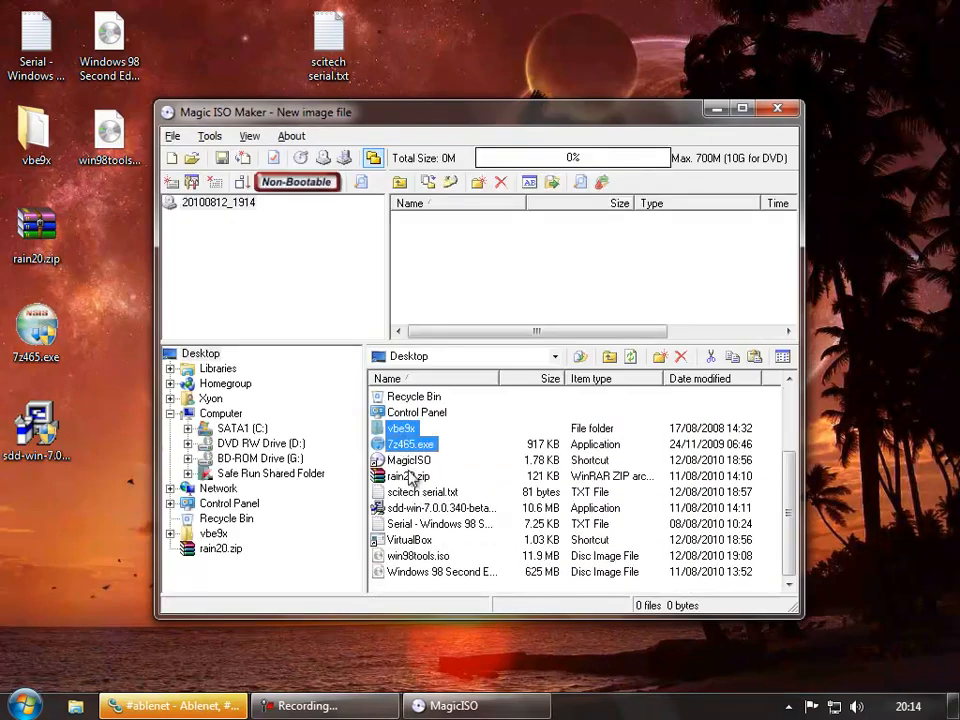
{"action": "left_click", "coordinate": [407, 477], "text": "ctrl"}
{"action": "left_click", "coordinate": [412, 508], "text": "ctrl"}
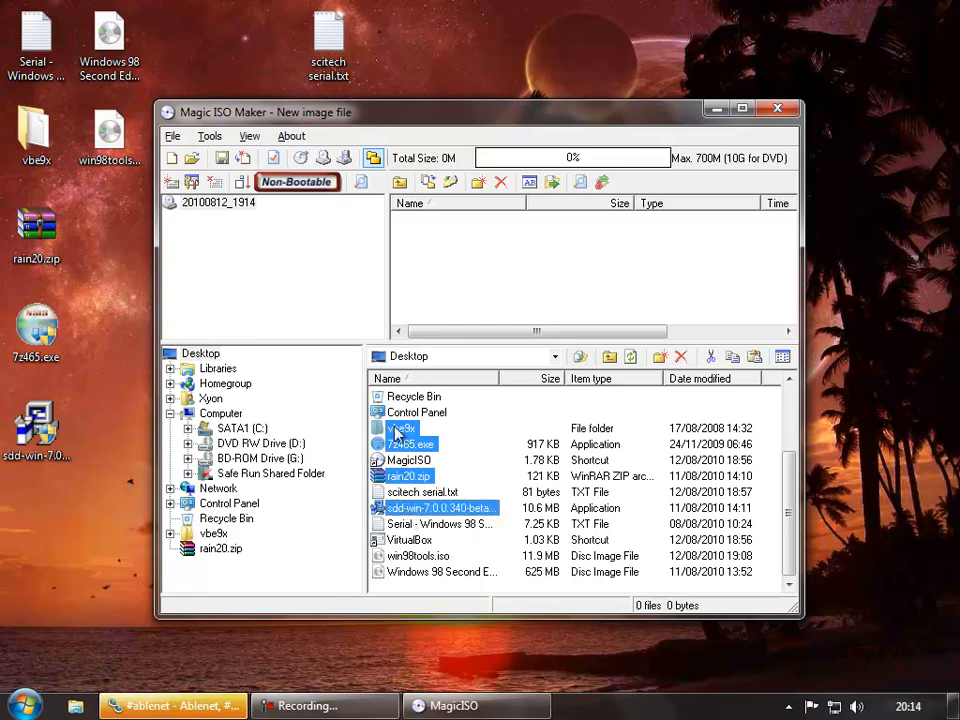
{"action": "left_click_drag", "start_coordinate": [408, 447], "coordinate": [521, 306]}
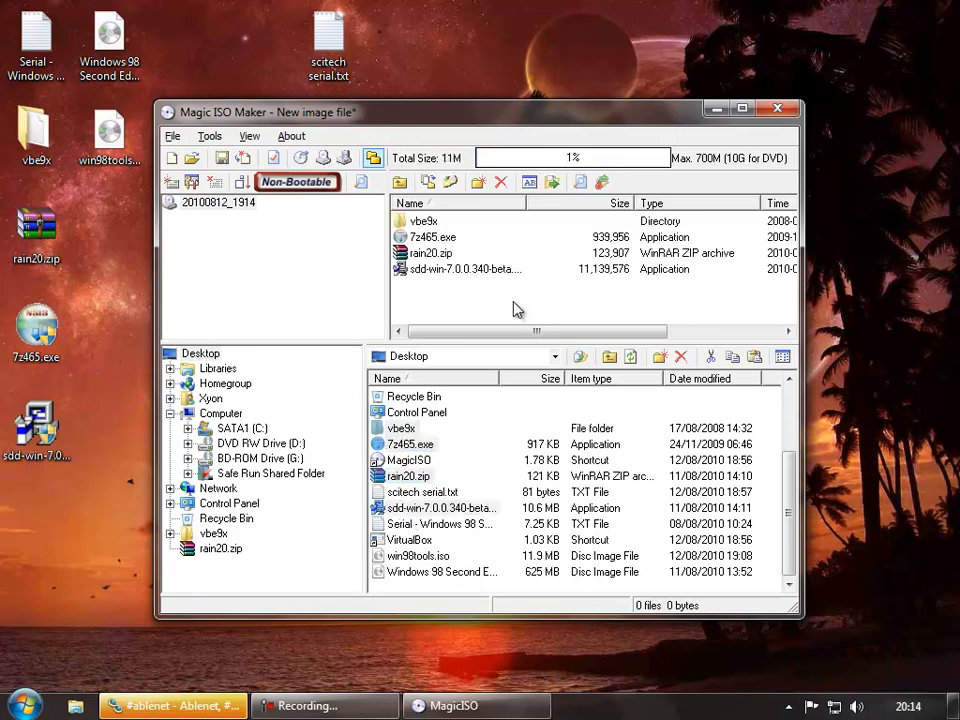
Save the image to the Desktop as win98tools.iso in Standard ISO Image format, overwriting the existing file, and close MagicISO.
{"action": "left_click", "coordinate": [172, 136]}
{"action": "left_click", "coordinate": [212, 248]}
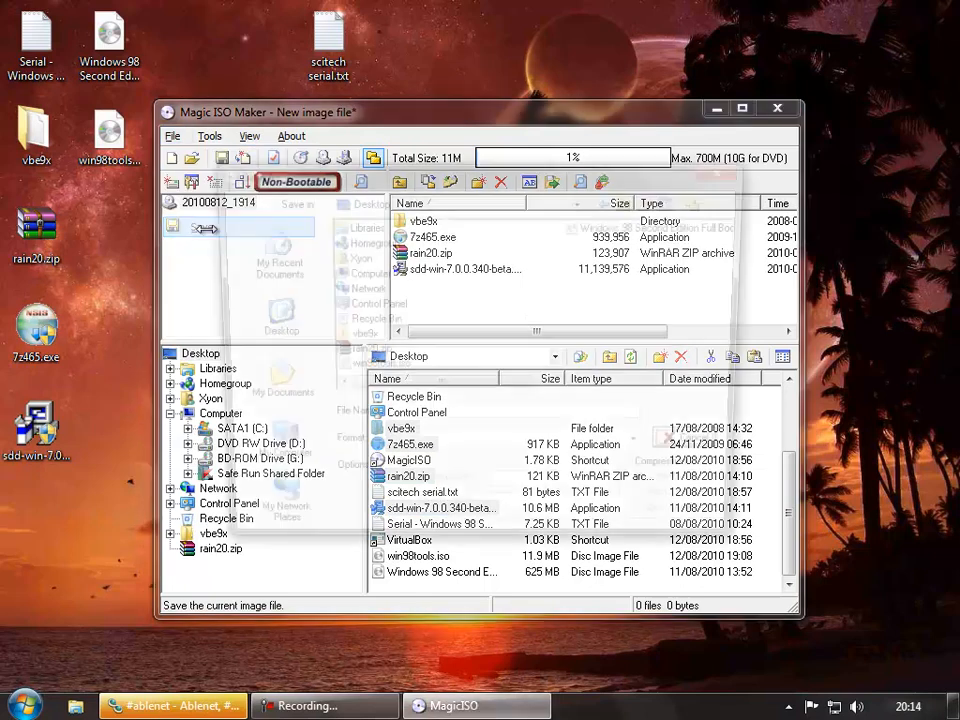
{"action": "left_click", "coordinate": [375, 368]}
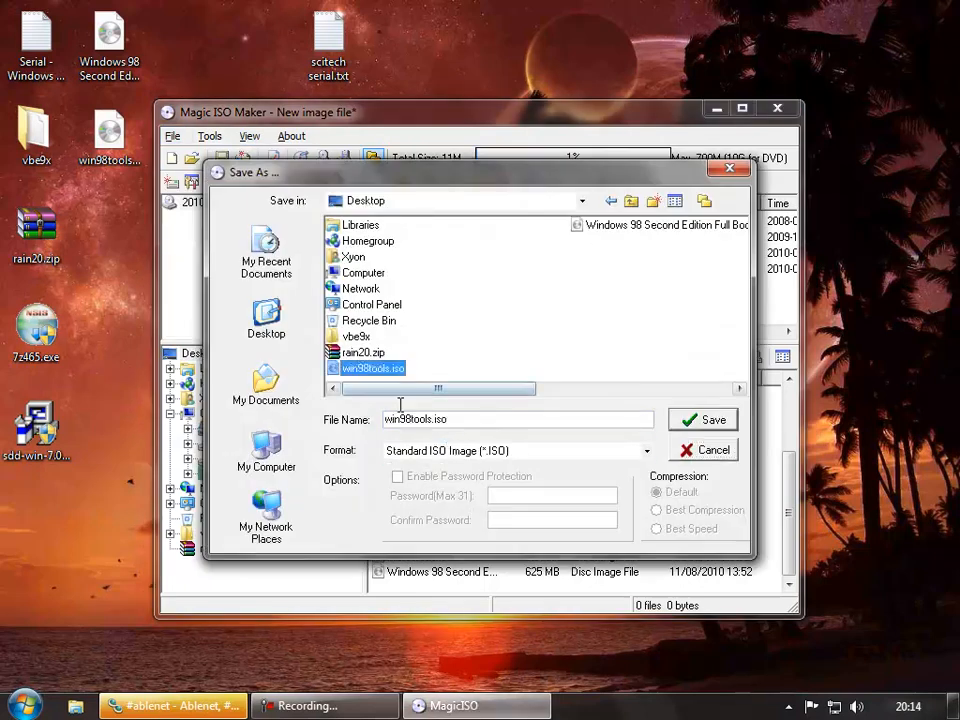
{"action": "left_click", "coordinate": [699, 424]}
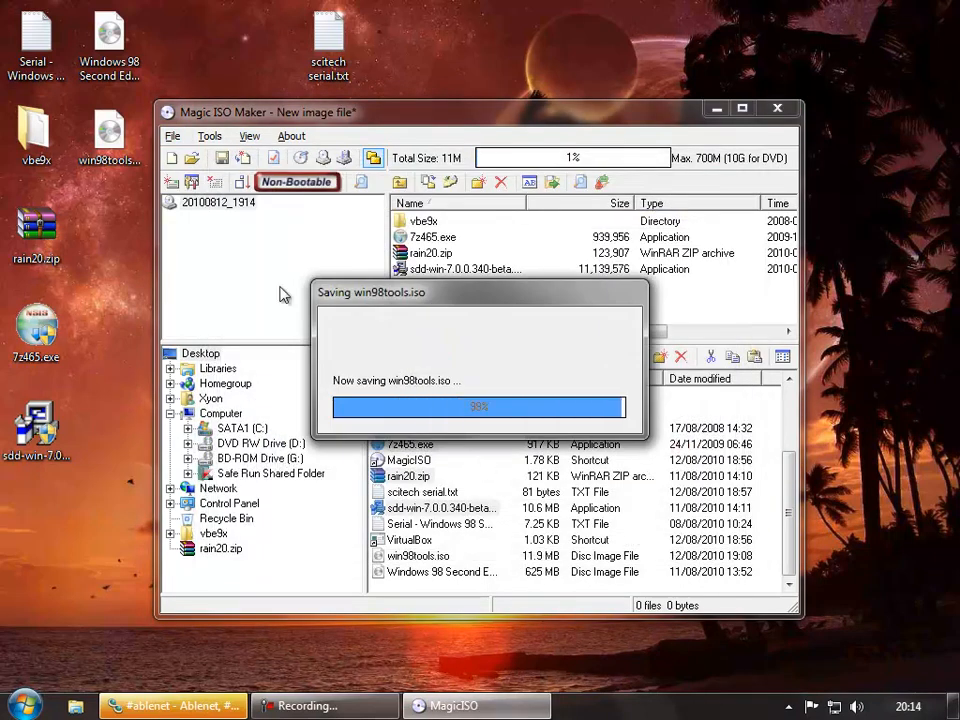
{"action": "left_click", "coordinate": [777, 108]}
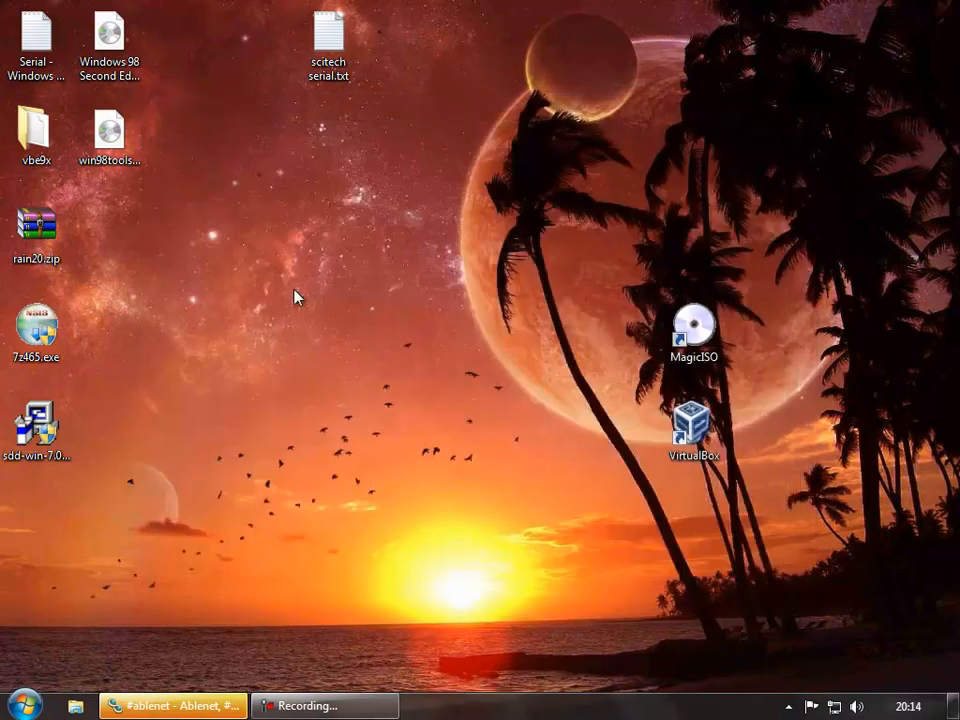
{"action": "left_click", "coordinate": [112, 150]}
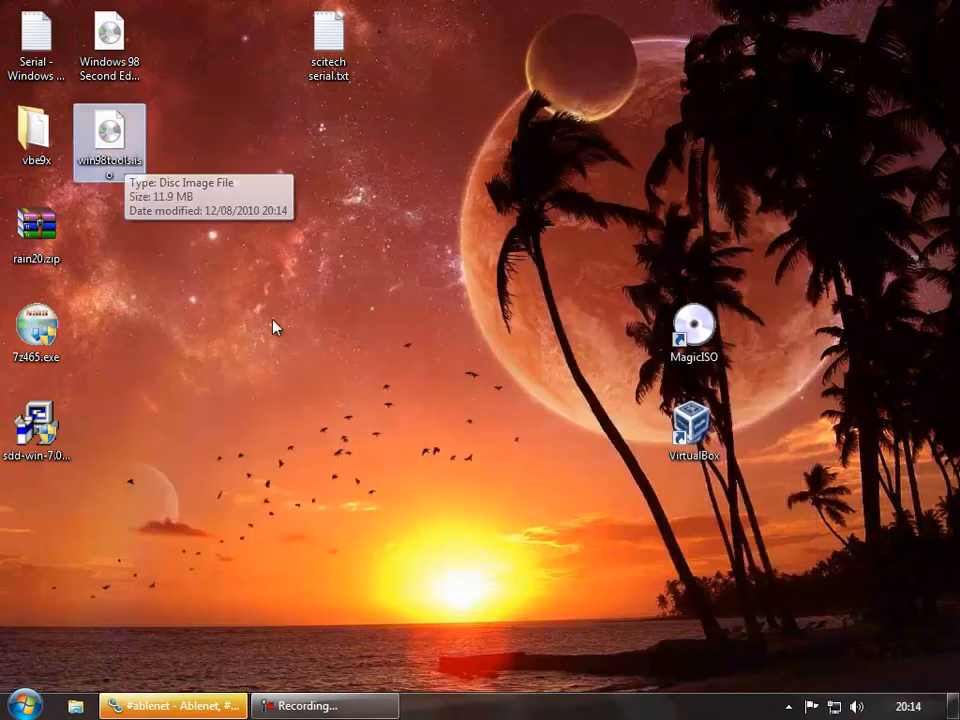
{"action": "left_click", "coordinate": [583, 408]}
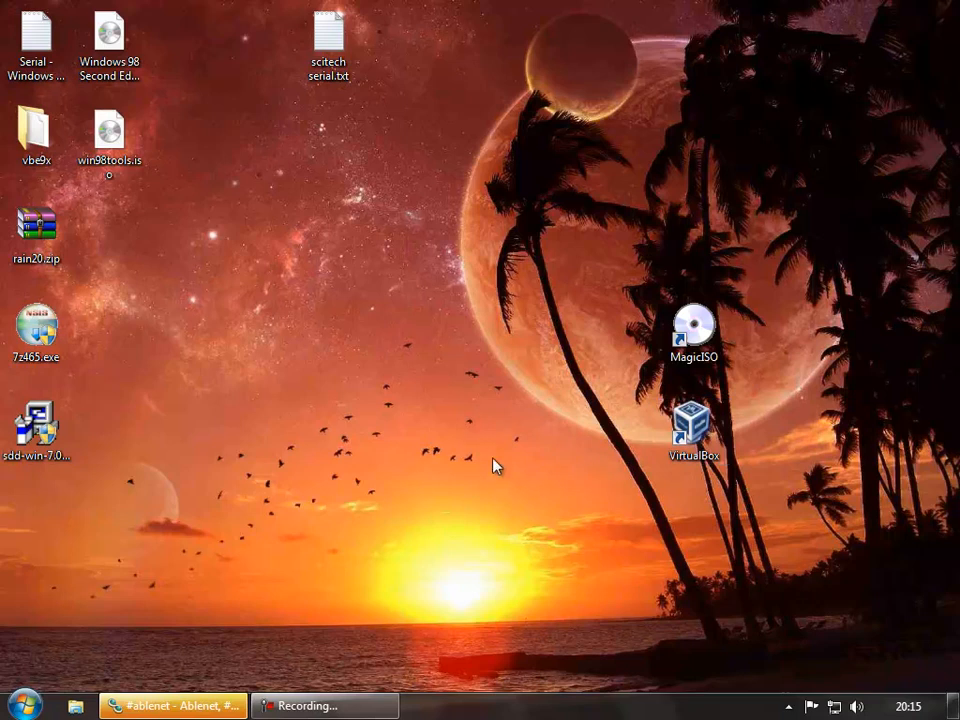
Open VirtualBox and delete the existing Windows 98 2 virtual machine.
{"action": "double_click", "coordinate": [705, 437]}
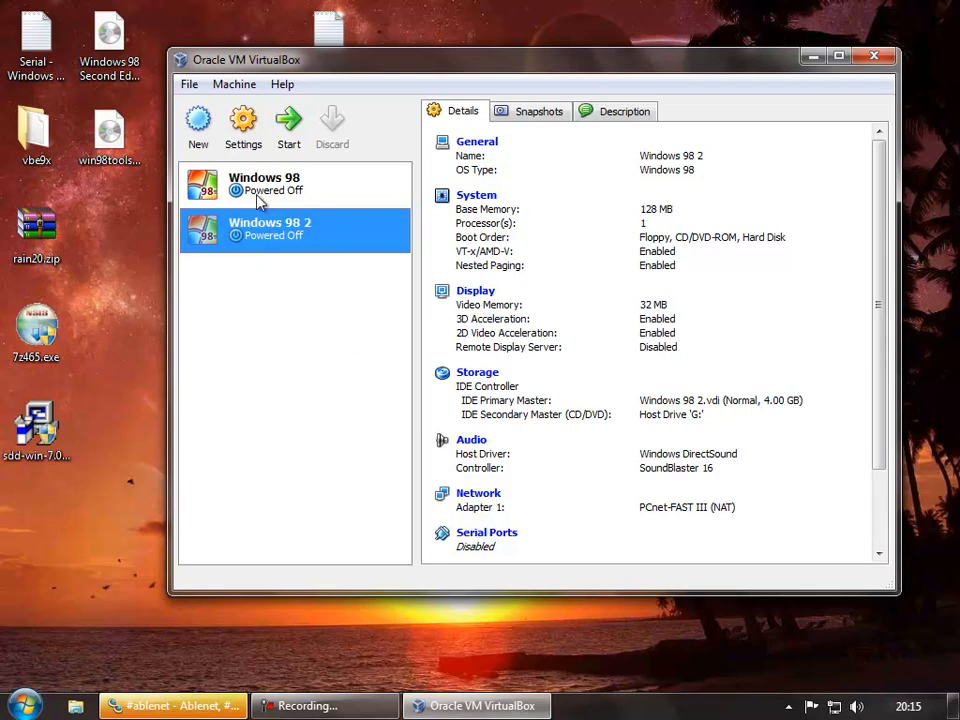
{"action": "right_click", "coordinate": [266, 245]}
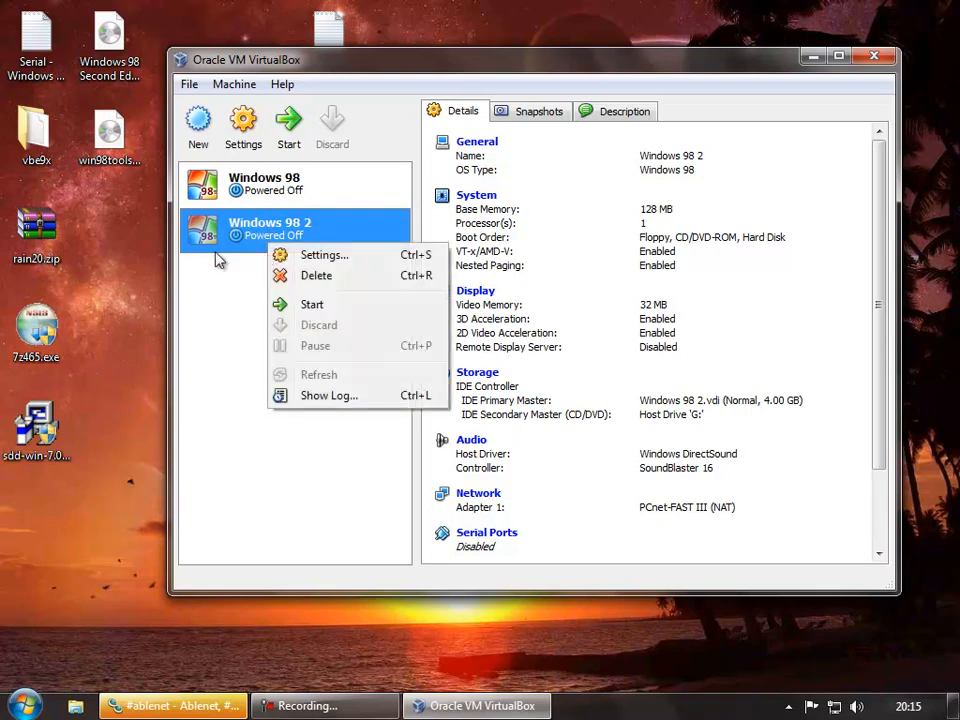
{"action": "left_click", "coordinate": [313, 276]}
{"action": "left_click", "coordinate": [478, 372]}
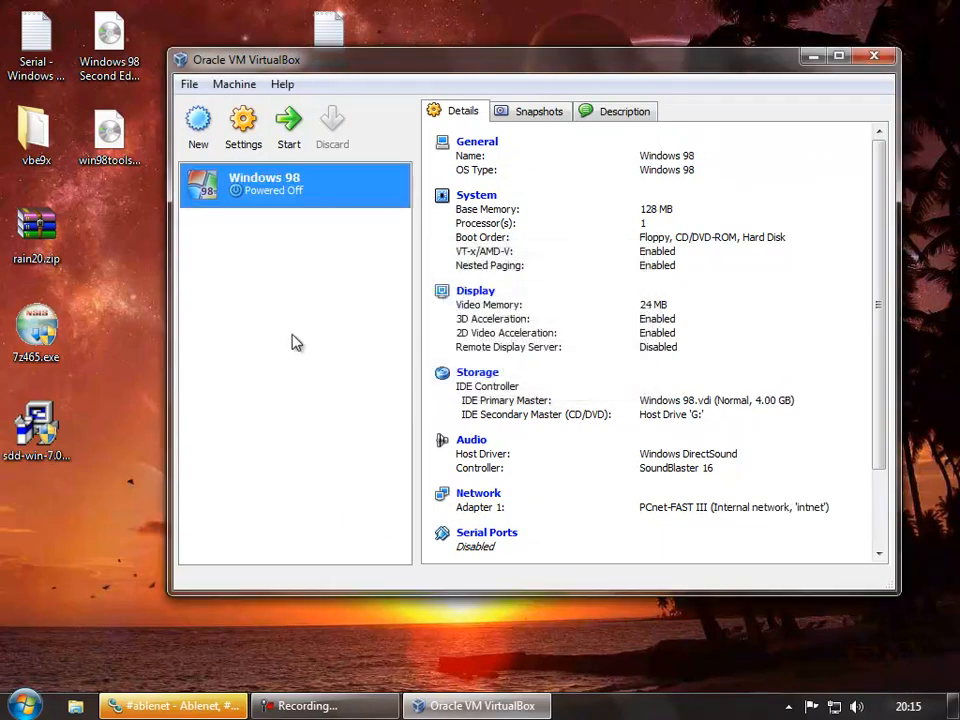
Start a new virtual machine named Windows 98 2 with Microsoft Windows and version Windows 98, and adjust its base memory.
{"action": "left_click", "coordinate": [199, 133]}
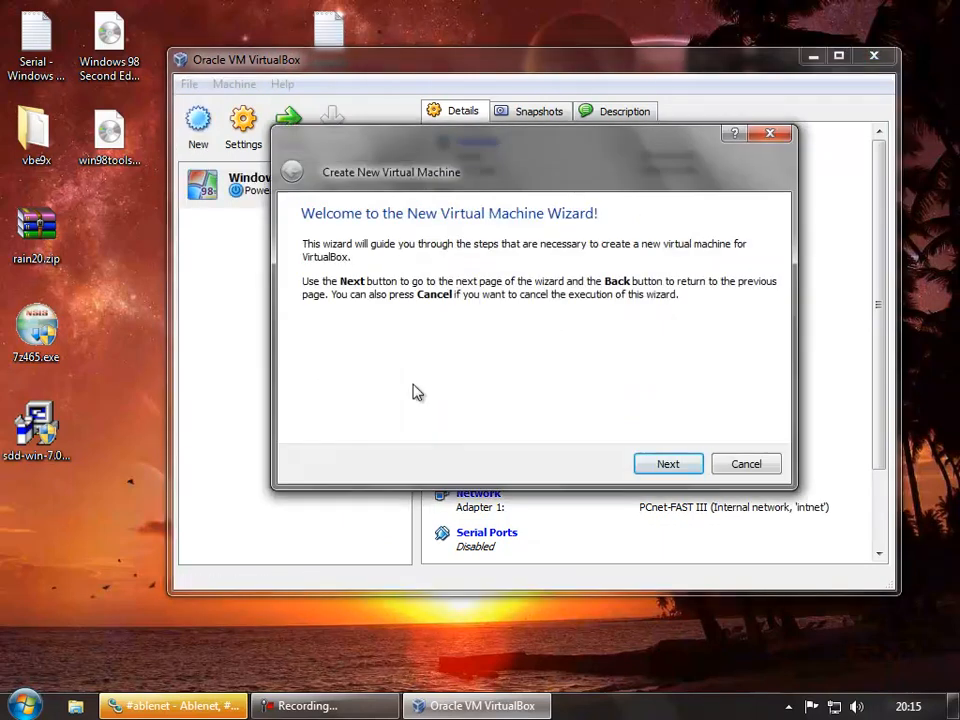
{"action": "left_click", "coordinate": [654, 466]}
{"action": "type", "text": "Windows 98 2"}
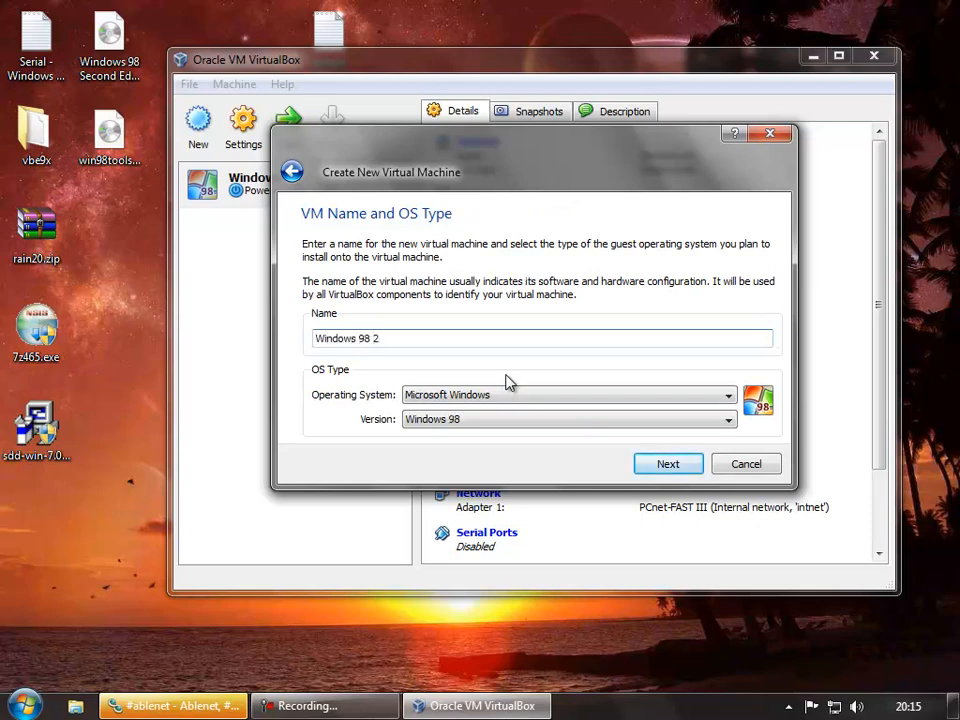
{"action": "left_click", "coordinate": [650, 464]}
{"action": "left_click_drag", "start_coordinate": [331, 305], "coordinate": [342, 306]}
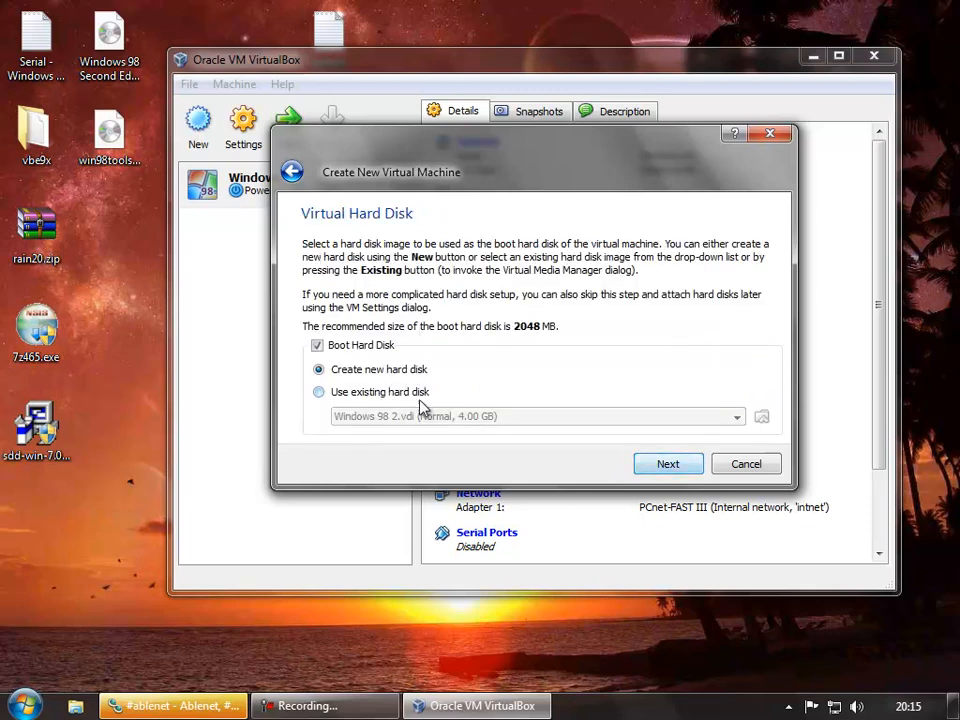
Start a new boot hard disk with dynamically expanding storage and set its size to 4.00 GB.
{"action": "left_click", "coordinate": [656, 466]}
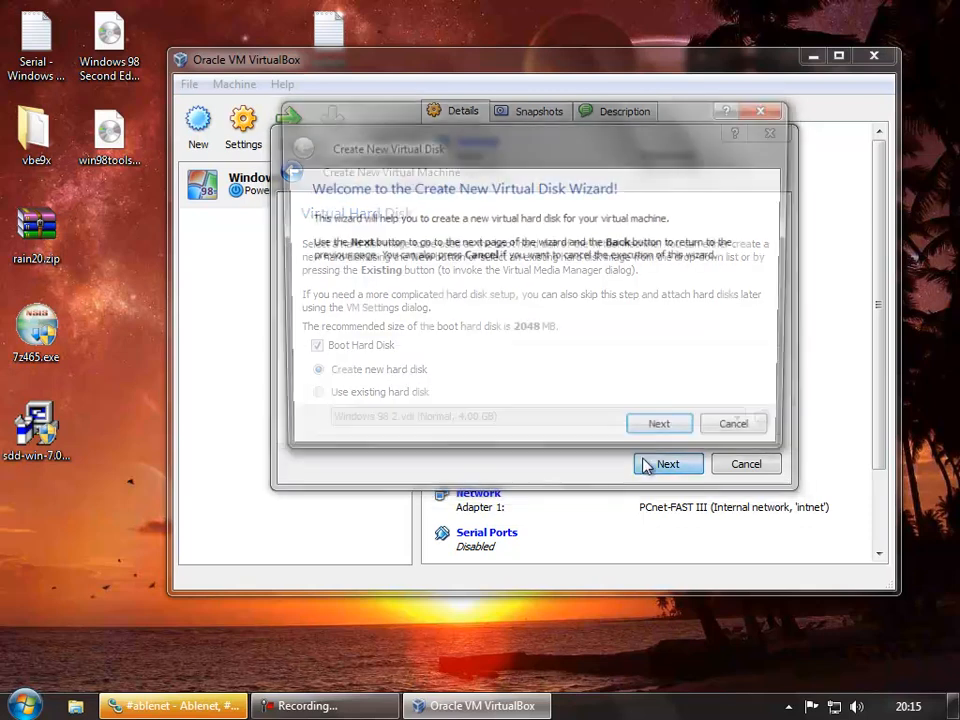
{"action": "left_click", "coordinate": [662, 433]}
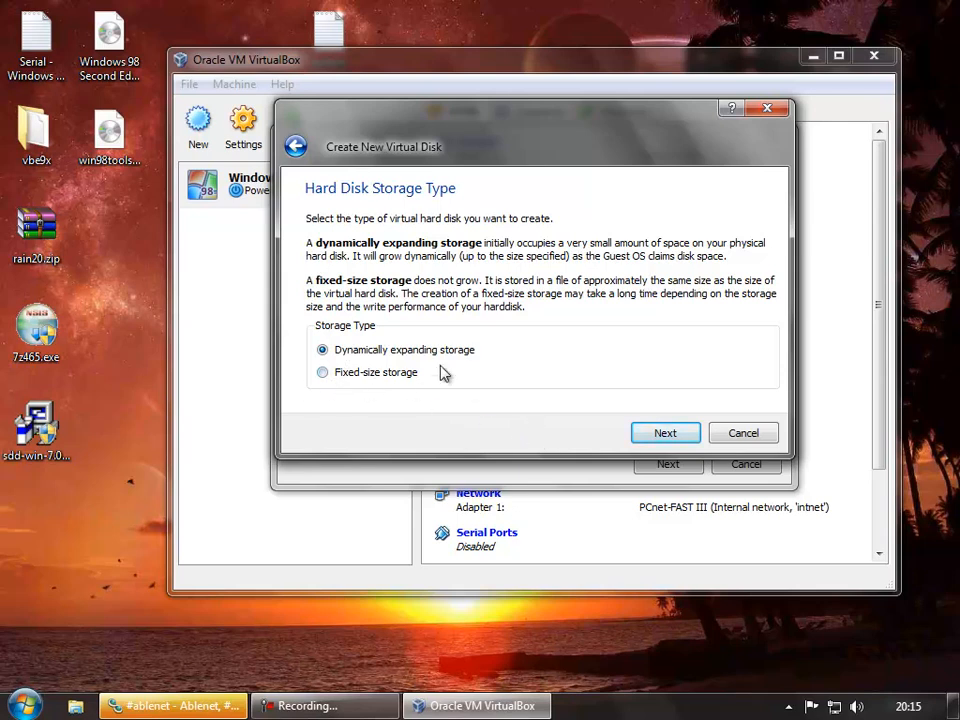
{"action": "left_click", "coordinate": [640, 440]}
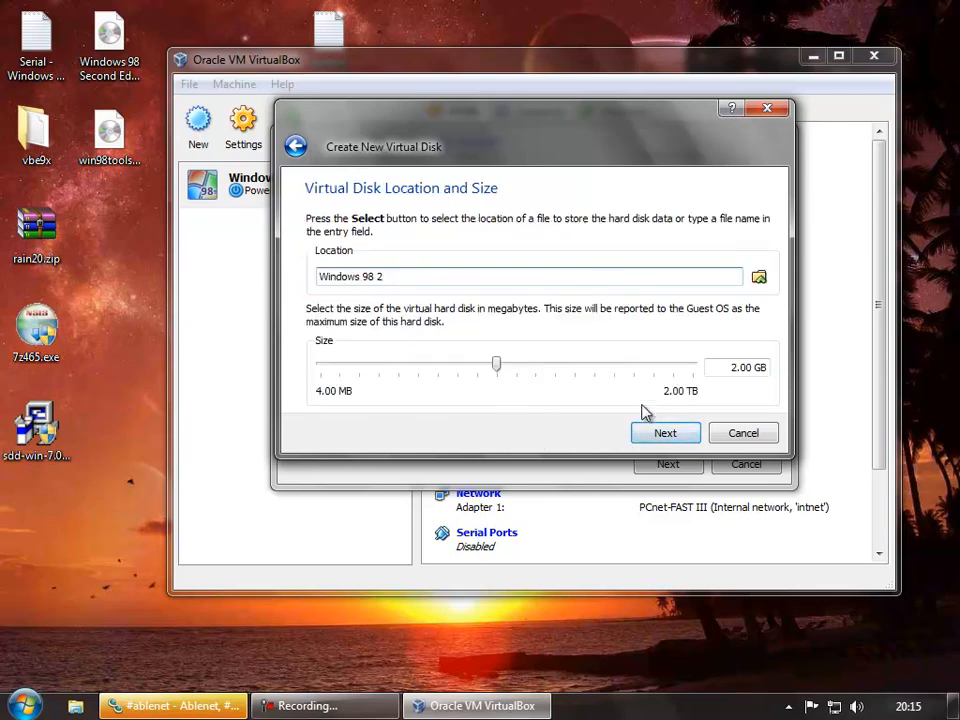
{"action": "left_click_drag", "start_coordinate": [729, 367], "coordinate": [738, 368]}
{"action": "type", "text": "4"}
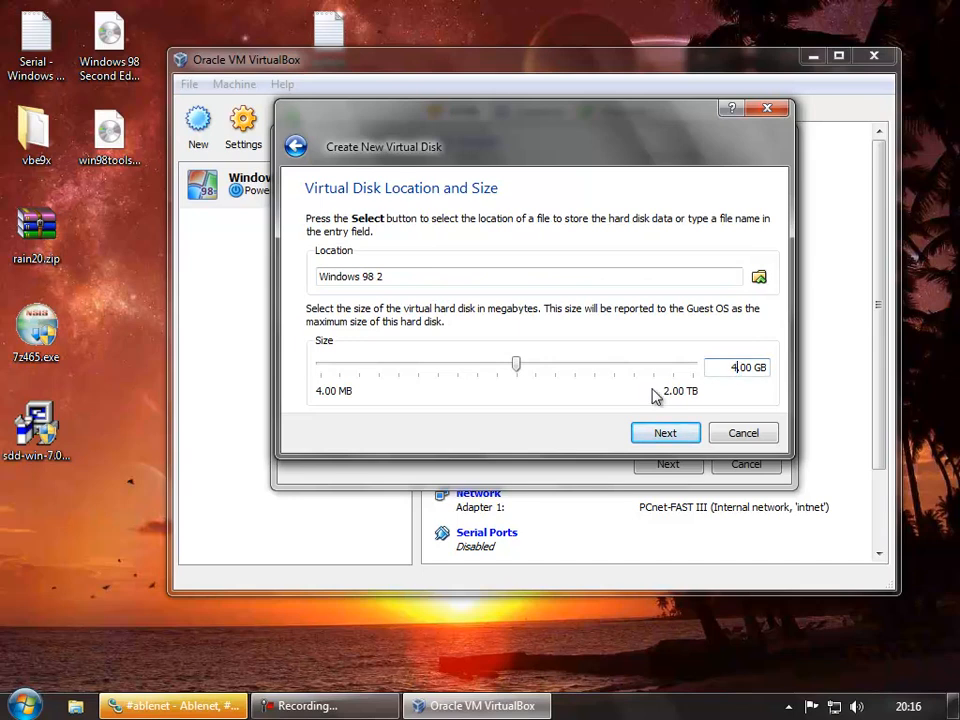
Set the virtual disk's location name to Windows 98 3 and continue to the disk summary.
{"action": "left_click", "coordinate": [651, 270]}
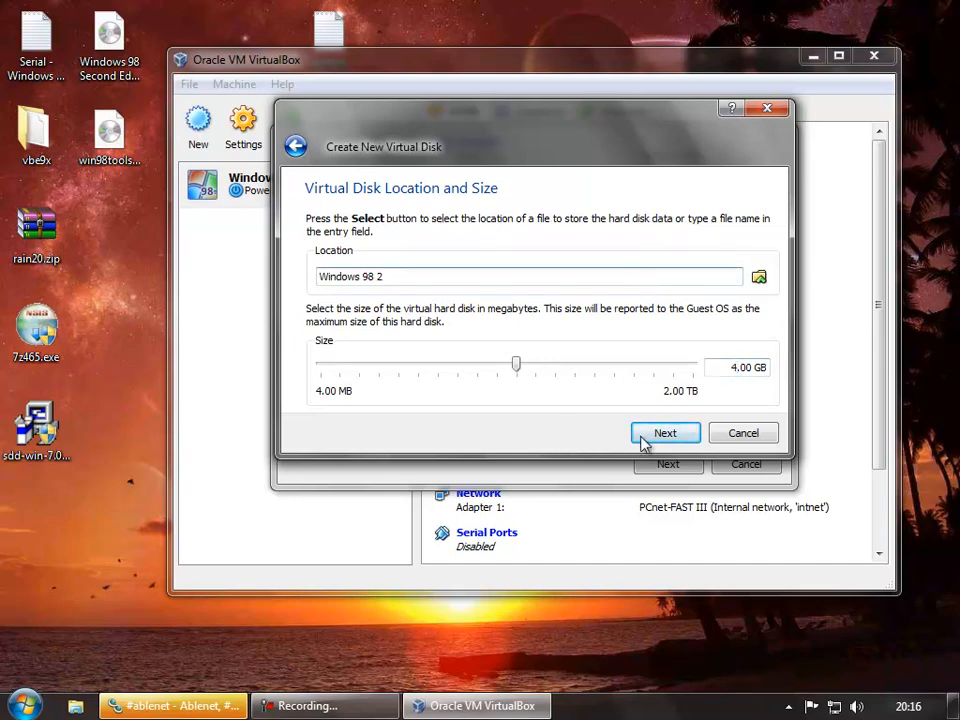
{"action": "left_click", "coordinate": [639, 434]}
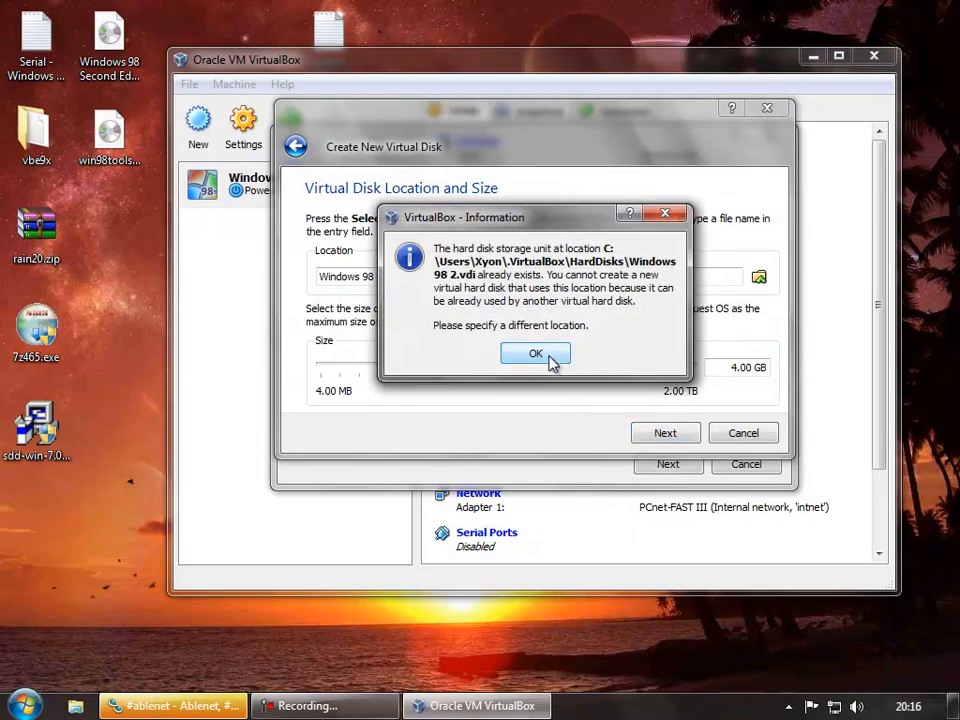
{"action": "left_click", "coordinate": [555, 357]}
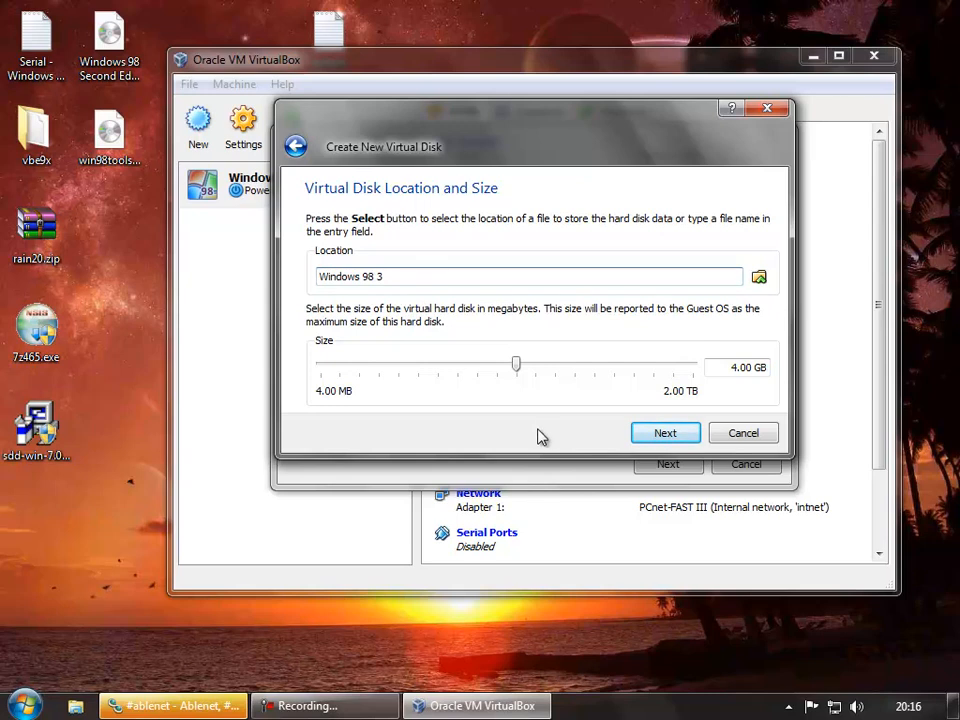
{"action": "left_click", "coordinate": [647, 433]}
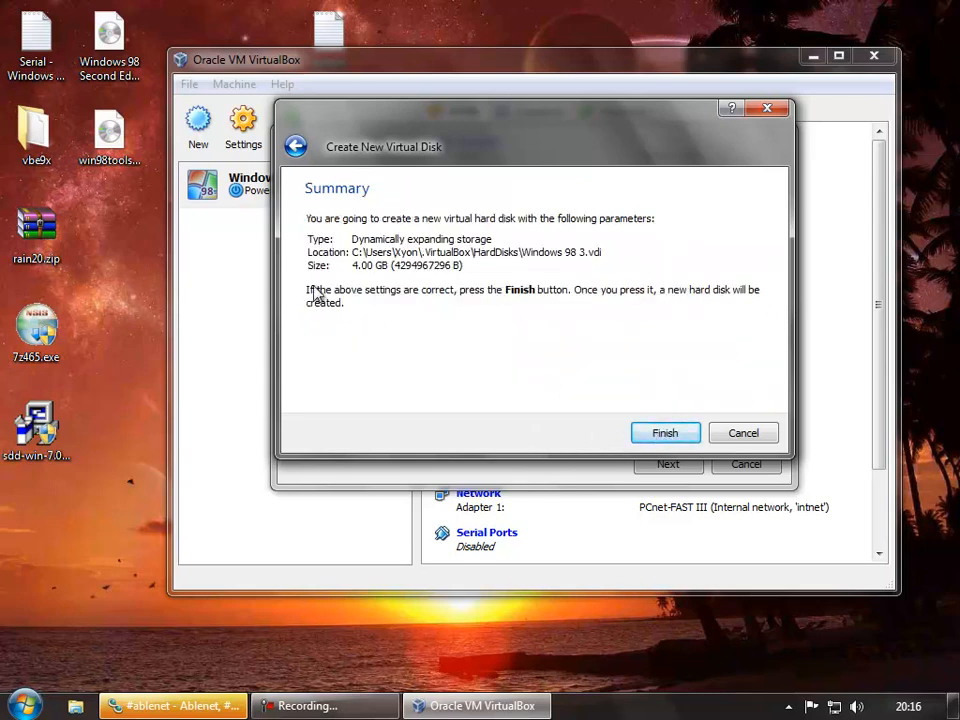
Finish creating the virtual disk and the Windows 98 2 virtual machine.
{"action": "left_click_drag", "start_coordinate": [390, 247], "coordinate": [720, 249]}
{"action": "left_click", "coordinate": [528, 278]}
{"action": "double_click", "coordinate": [405, 252]}
{"action": "left_click", "coordinate": [392, 240]}
{"action": "left_click", "coordinate": [668, 433]}
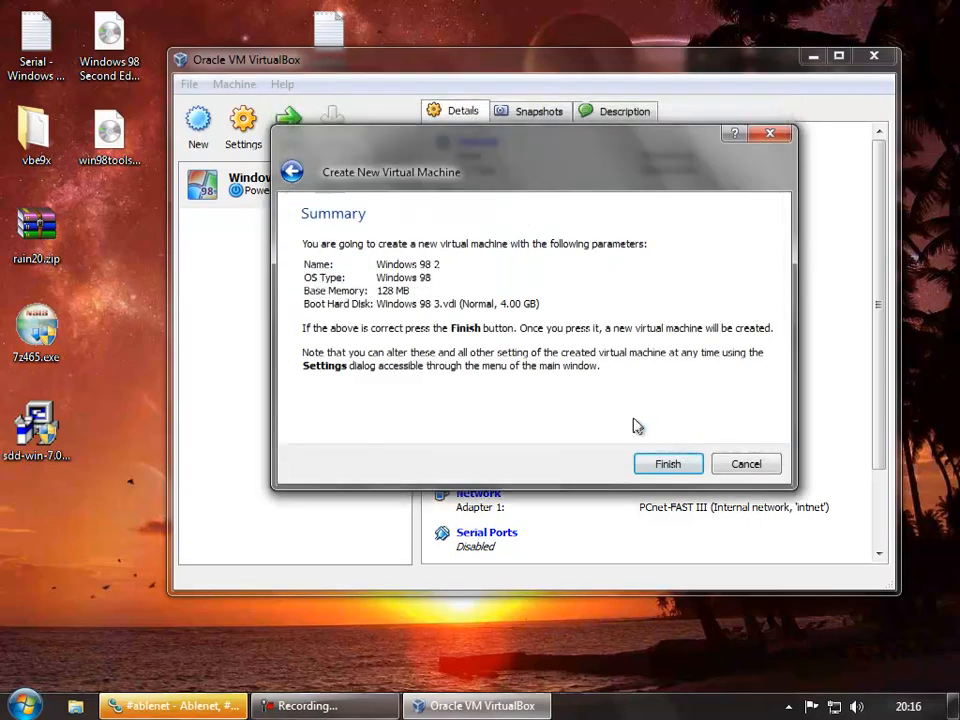
{"action": "left_click", "coordinate": [670, 464]}
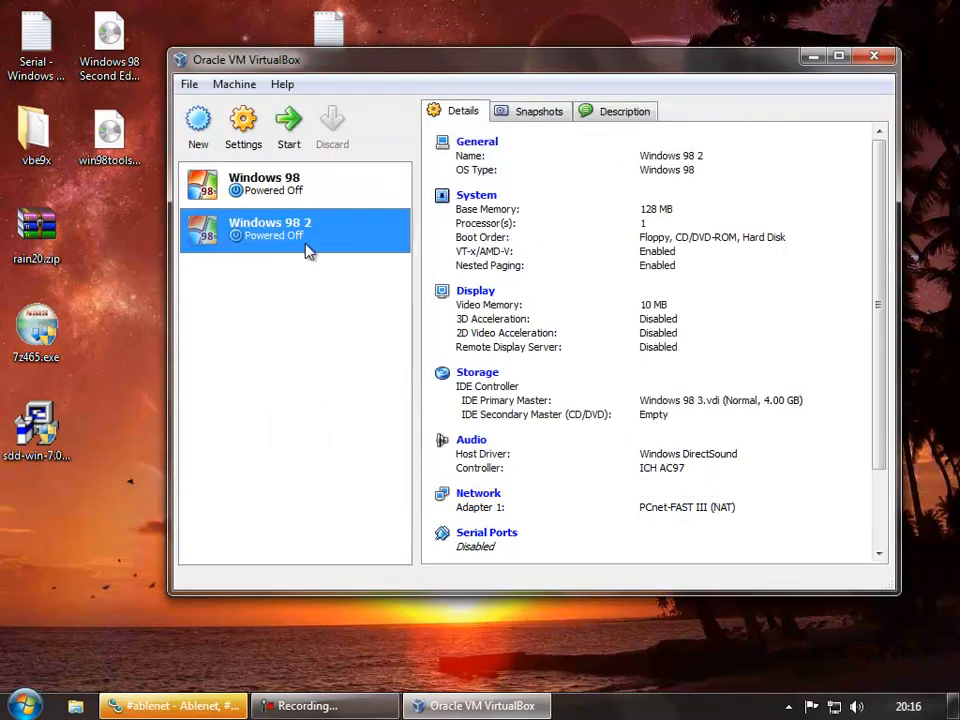
In the Windows 98 2 machine's settings, set the video memory to 24 MB and enable 3D and 2D video acceleration.
{"action": "left_click", "coordinate": [272, 190]}
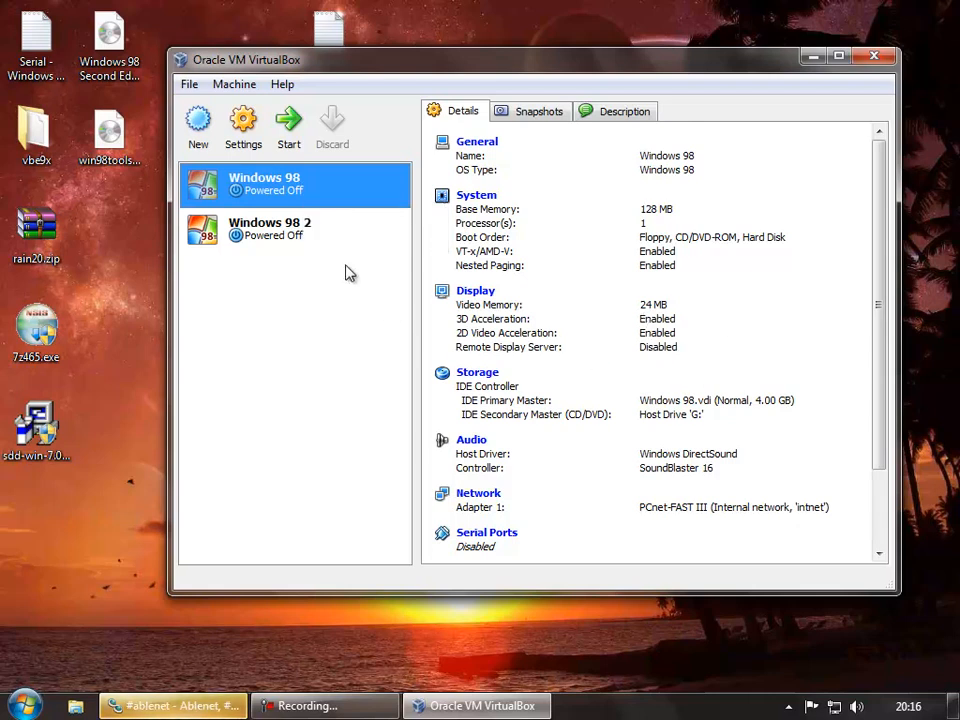
{"action": "left_click", "coordinate": [238, 231]}
{"action": "left_click", "coordinate": [241, 128]}
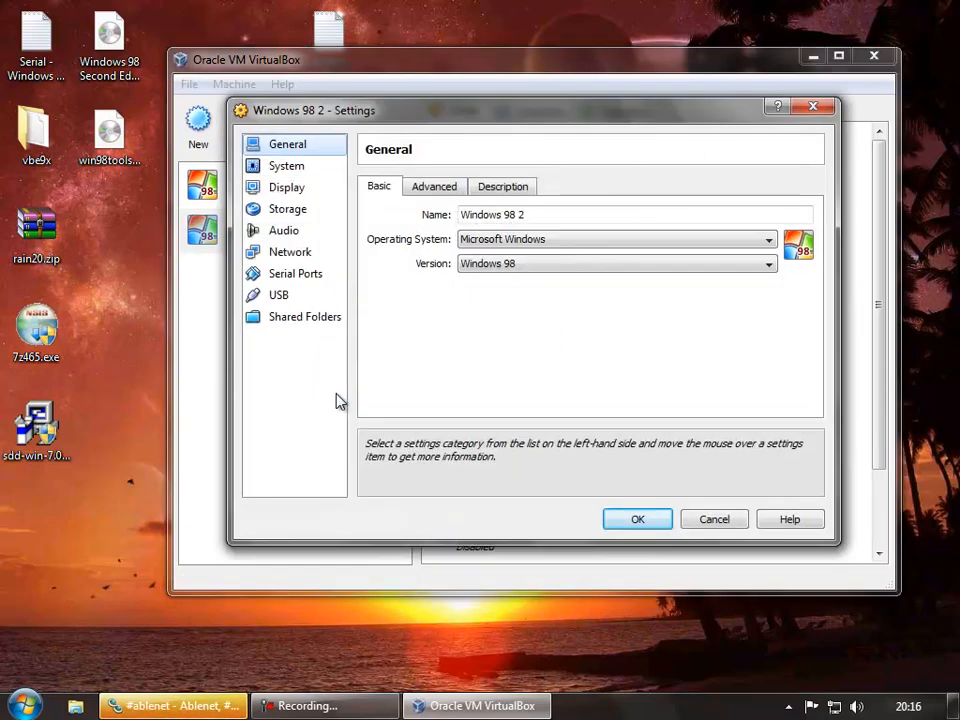
{"action": "left_click", "coordinate": [292, 168]}
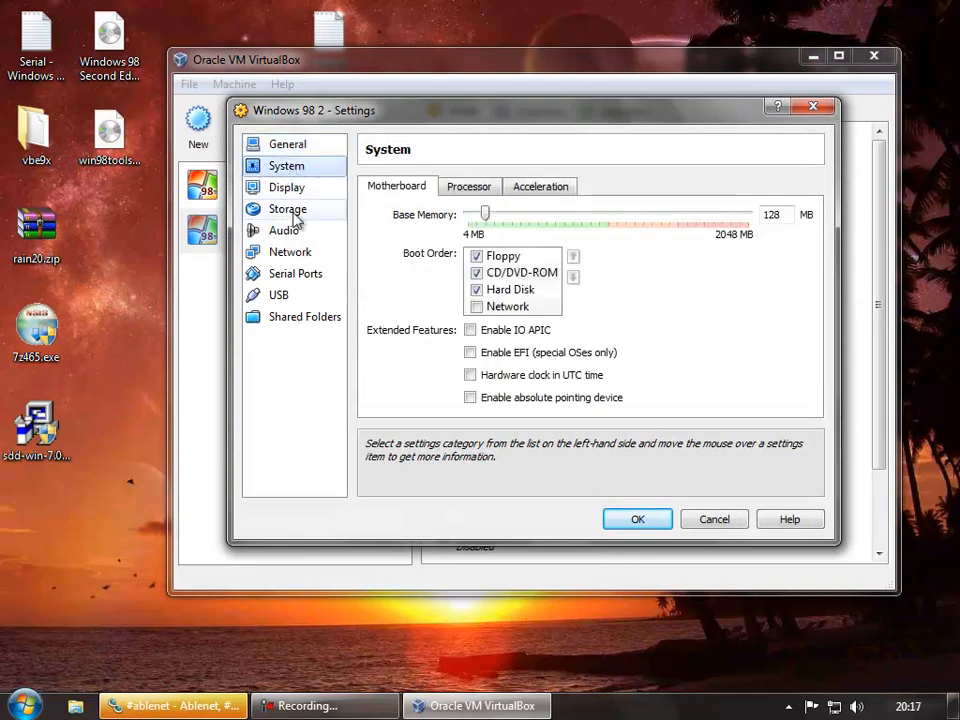
{"action": "left_click", "coordinate": [292, 192]}
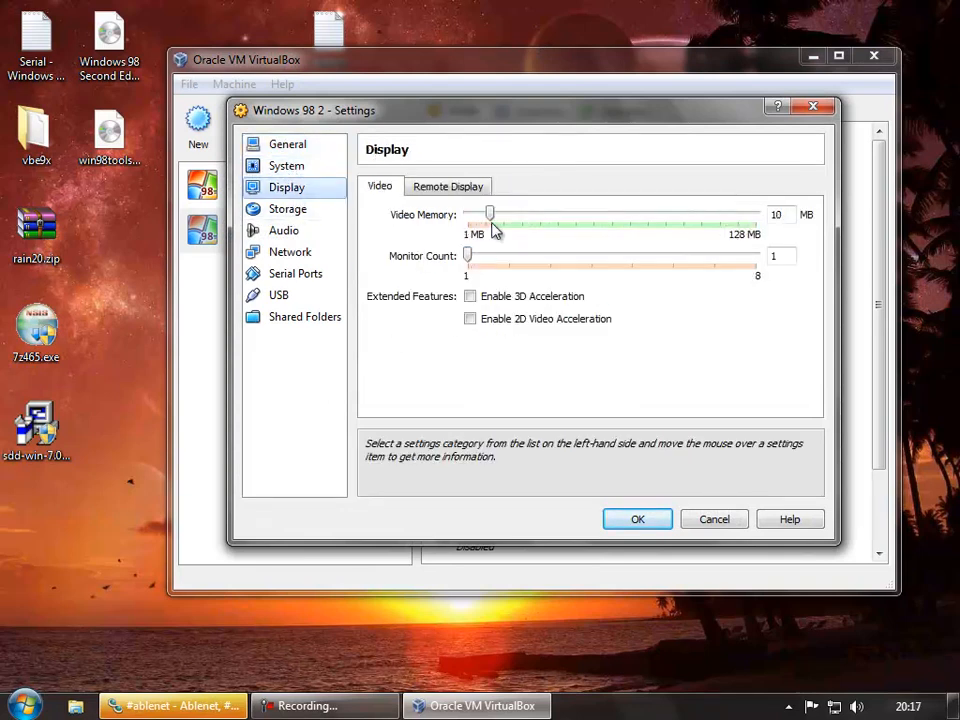
{"action": "left_click_drag", "start_coordinate": [495, 221], "coordinate": [527, 225]}
{"action": "left_click", "coordinate": [472, 322]}
{"action": "left_click", "coordinate": [469, 298]}
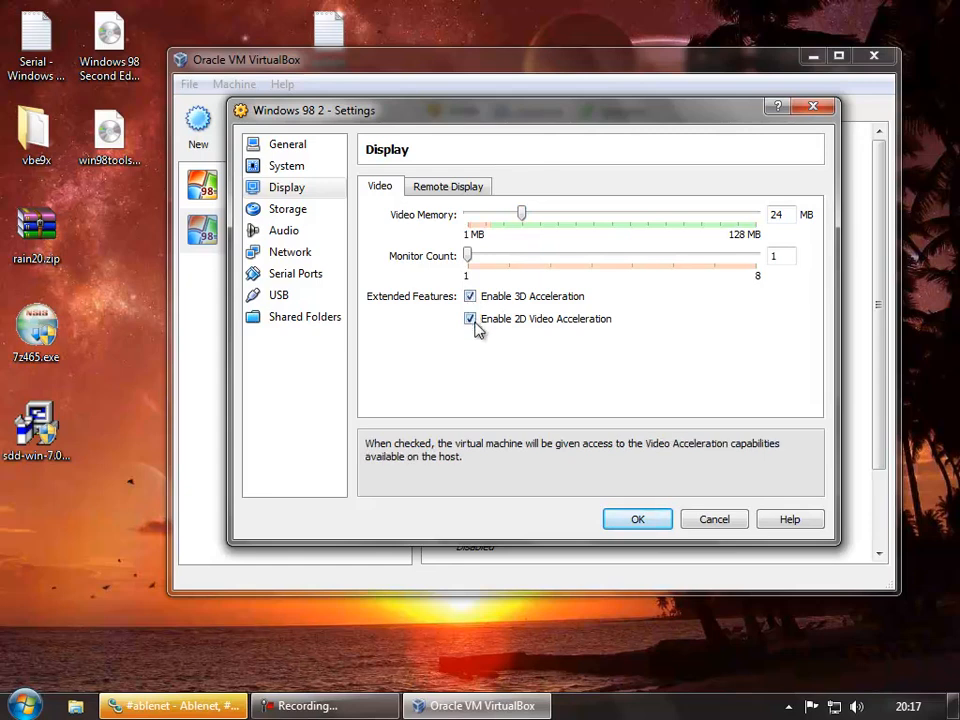
Change the virtual machine's audio controller to SoundBlaster 16.
{"action": "left_click", "coordinate": [289, 236]}
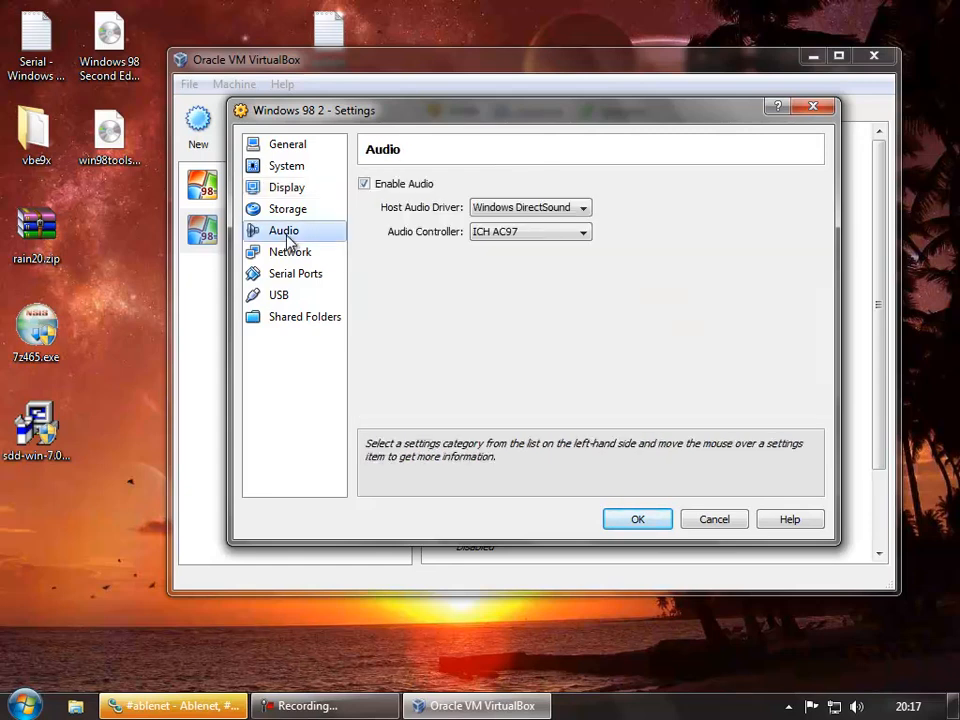
{"action": "left_click", "coordinate": [515, 237]}
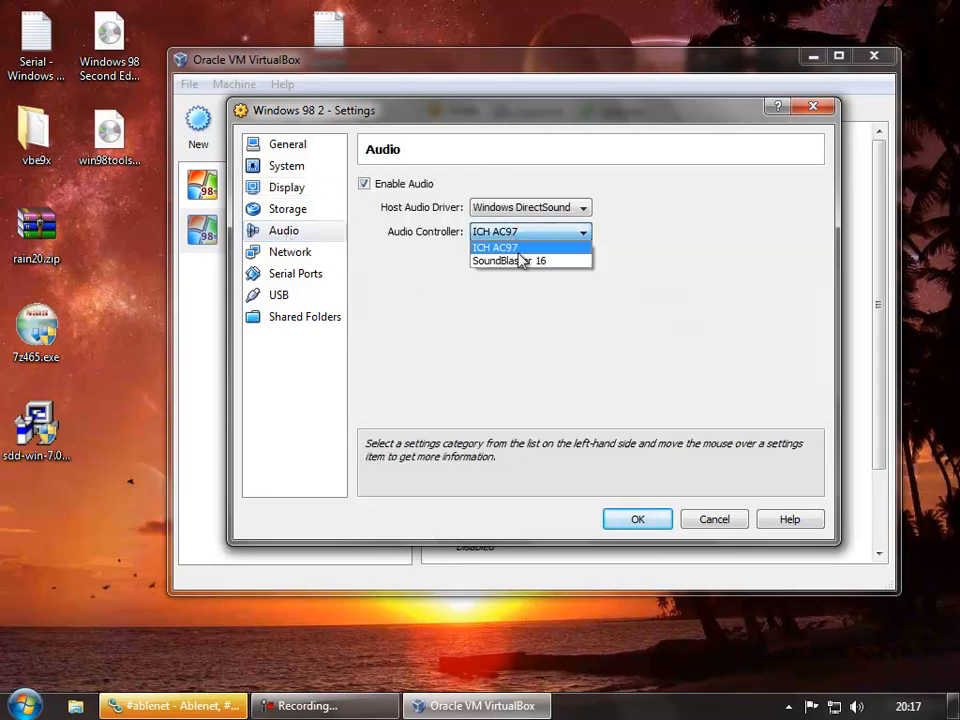
{"action": "left_click", "coordinate": [519, 261]}
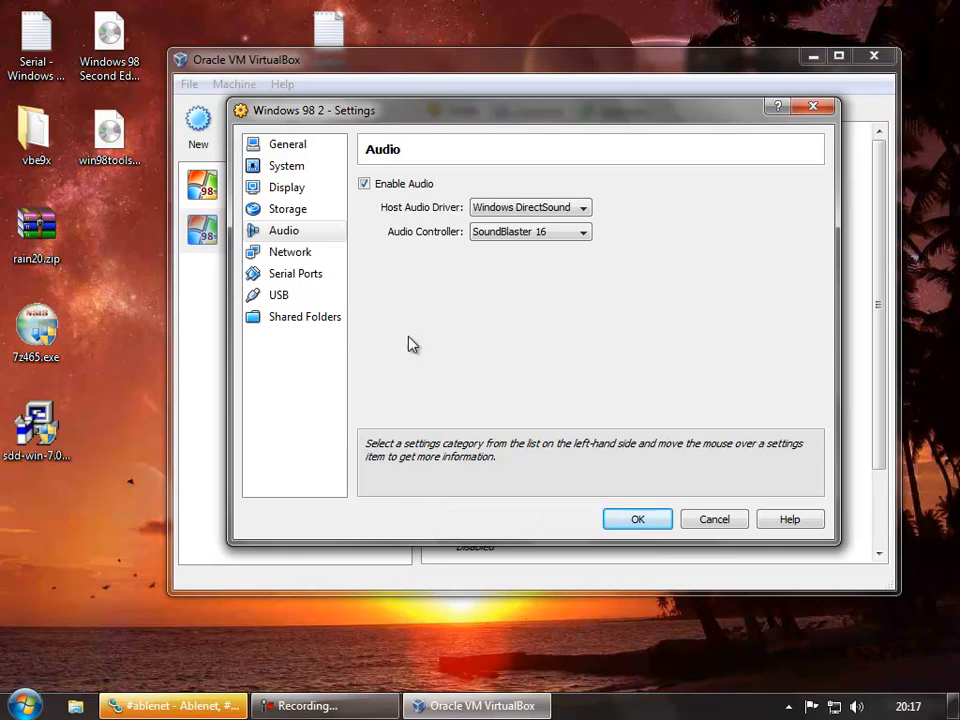
Attach Windows 98 Second Edition Full Bootable CD.iso to the empty CD/DVD drive and save the machine's settings.
{"action": "left_click", "coordinate": [293, 211]}
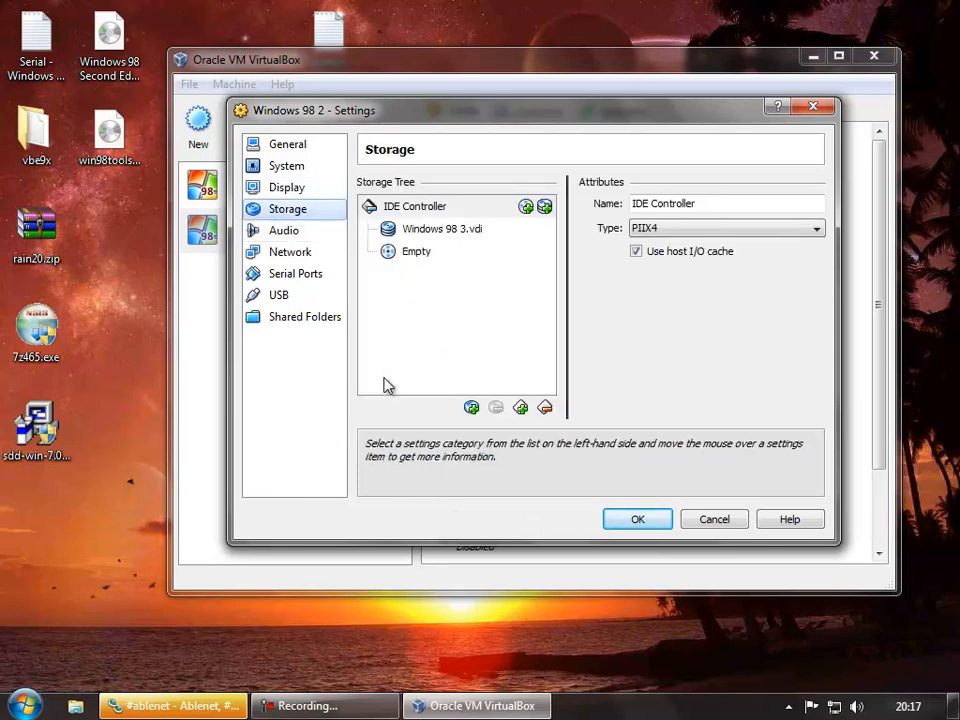
{"action": "left_click", "coordinate": [418, 256]}
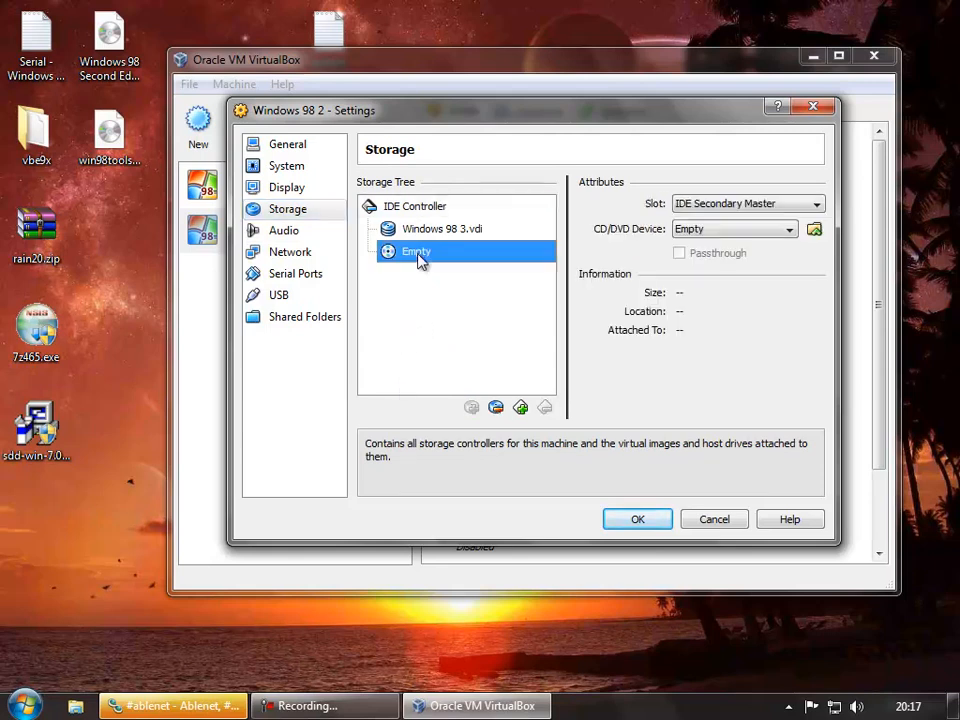
{"action": "left_click", "coordinate": [814, 230]}
{"action": "left_click", "coordinate": [478, 276]}
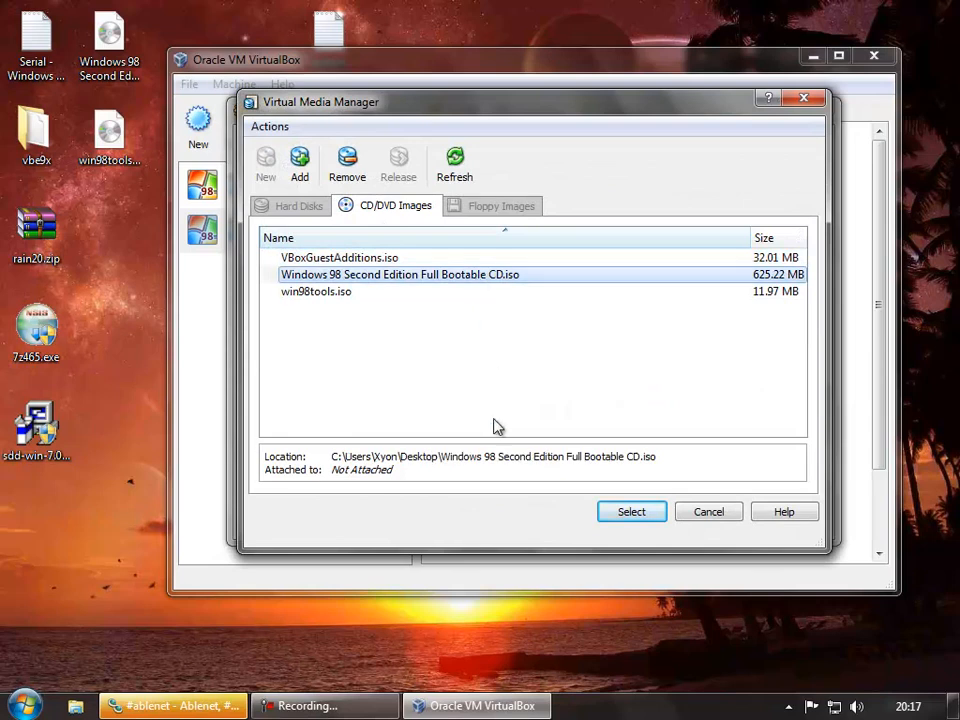
{"action": "left_click", "coordinate": [612, 518]}
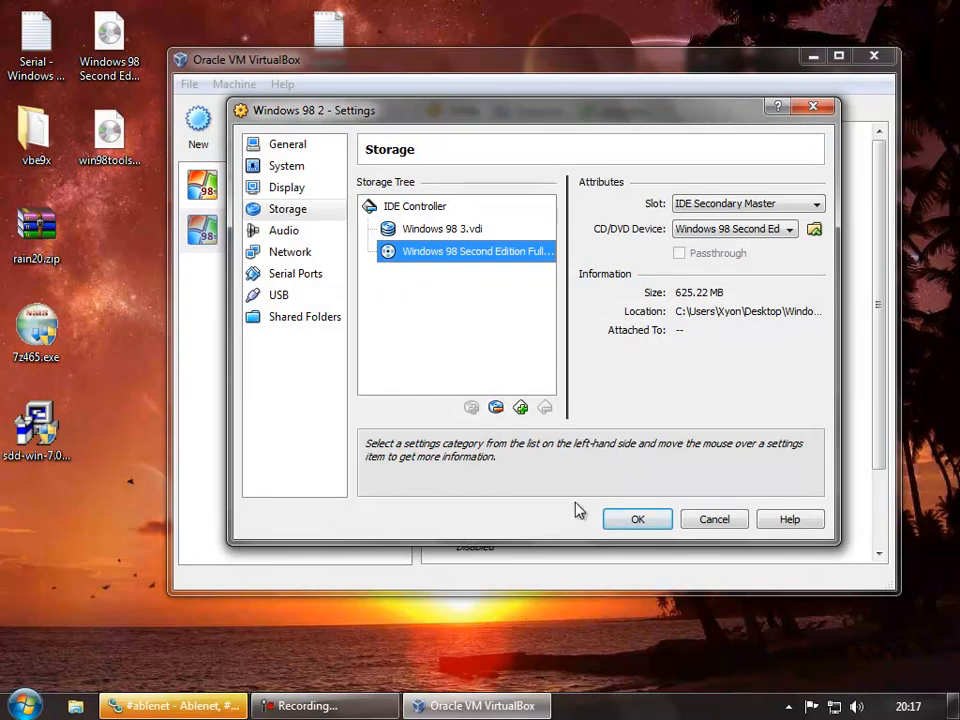
{"action": "left_click", "coordinate": [632, 526]}
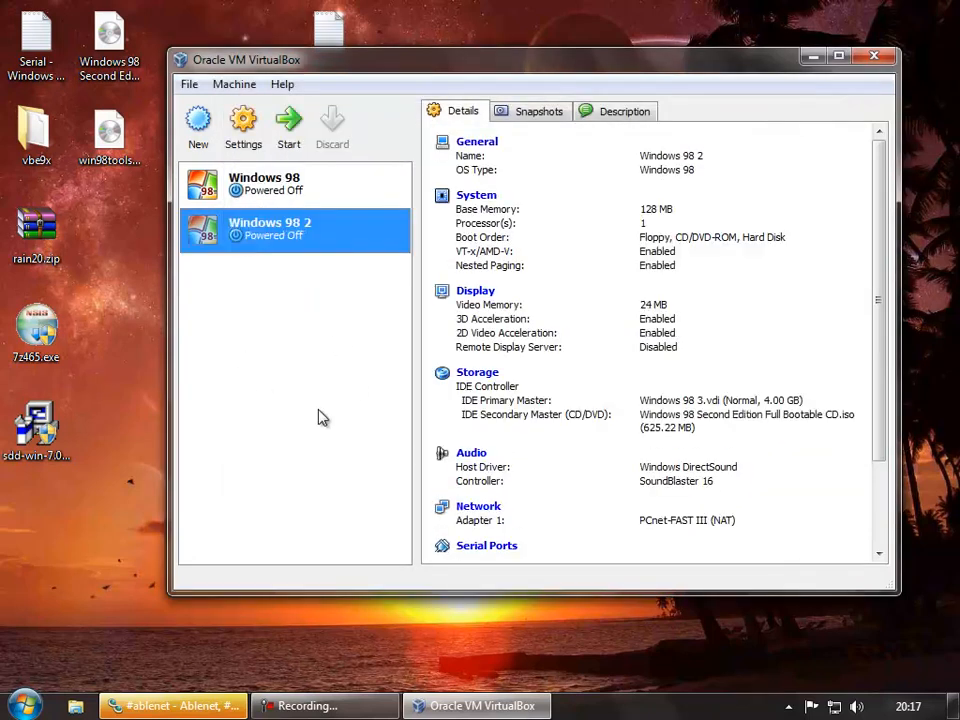
Start the Windows 98 2 machine, boot it from CD-ROM and choose to start Windows 98 Setup from CD-ROM.
{"action": "left_click", "coordinate": [290, 140]}
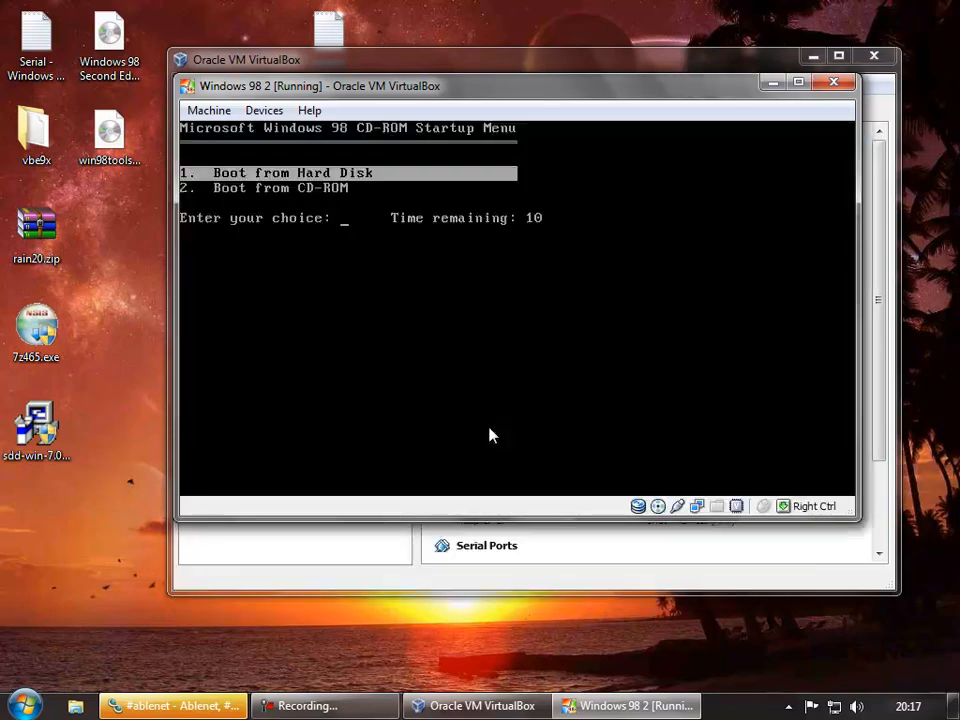
{"action": "key", "text": "Down"}
{"action": "key", "text": "Return"}
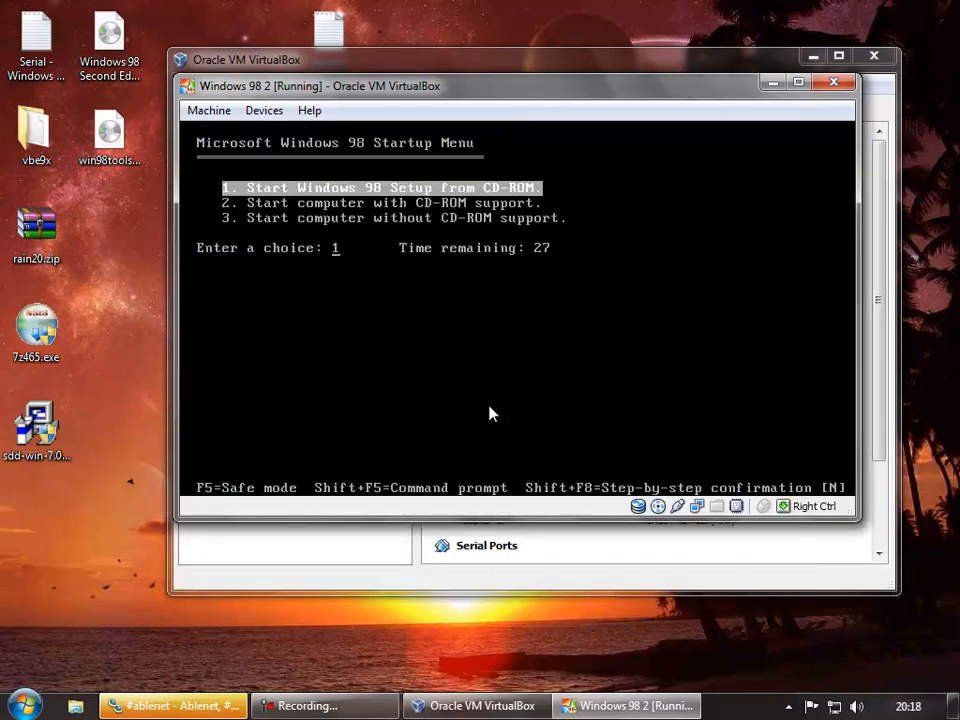
{"action": "key", "text": "Return"}
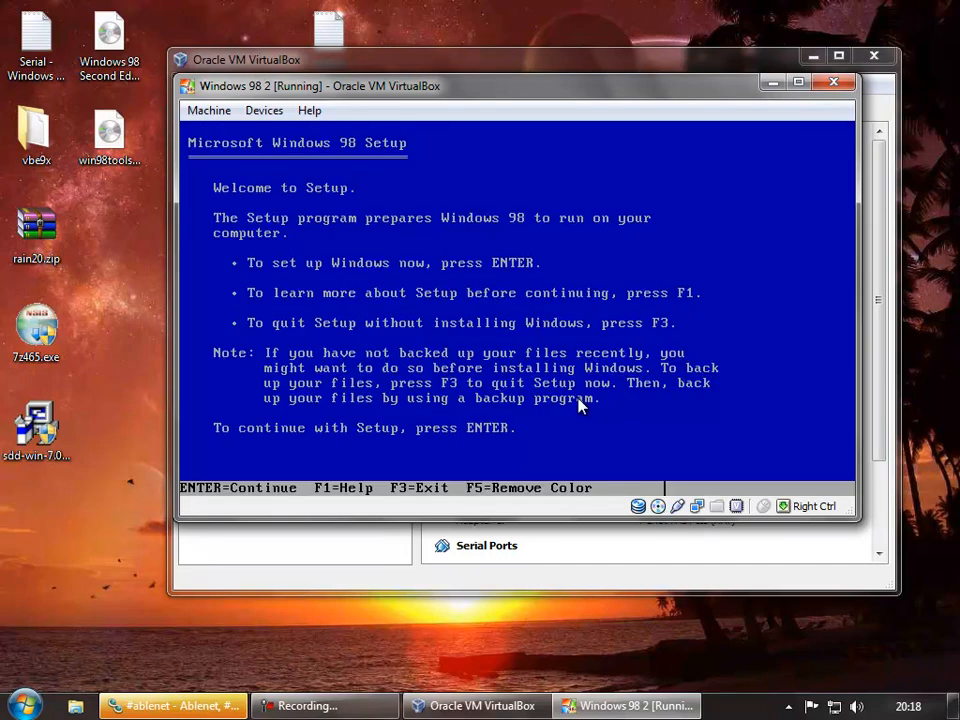
Continue past the Setup welcome, have Setup configure the unallocated disk space and restart the virtual machine.
{"action": "key", "text": "Return"}
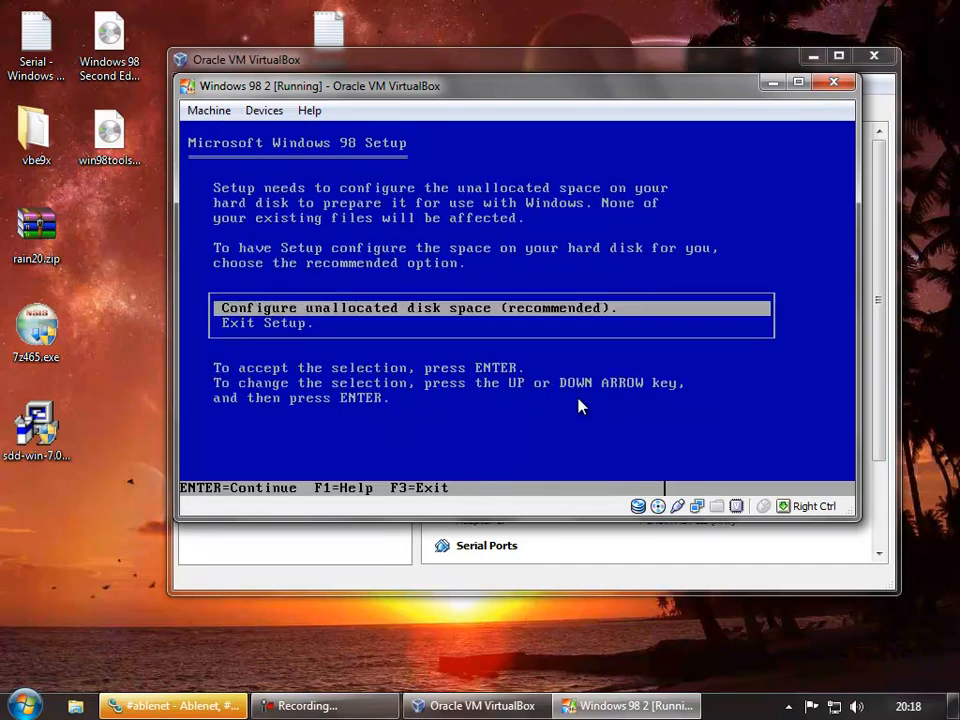
{"action": "key", "text": "Return"}
{"action": "key", "text": "Return"}
{"action": "key", "text": "Return"}
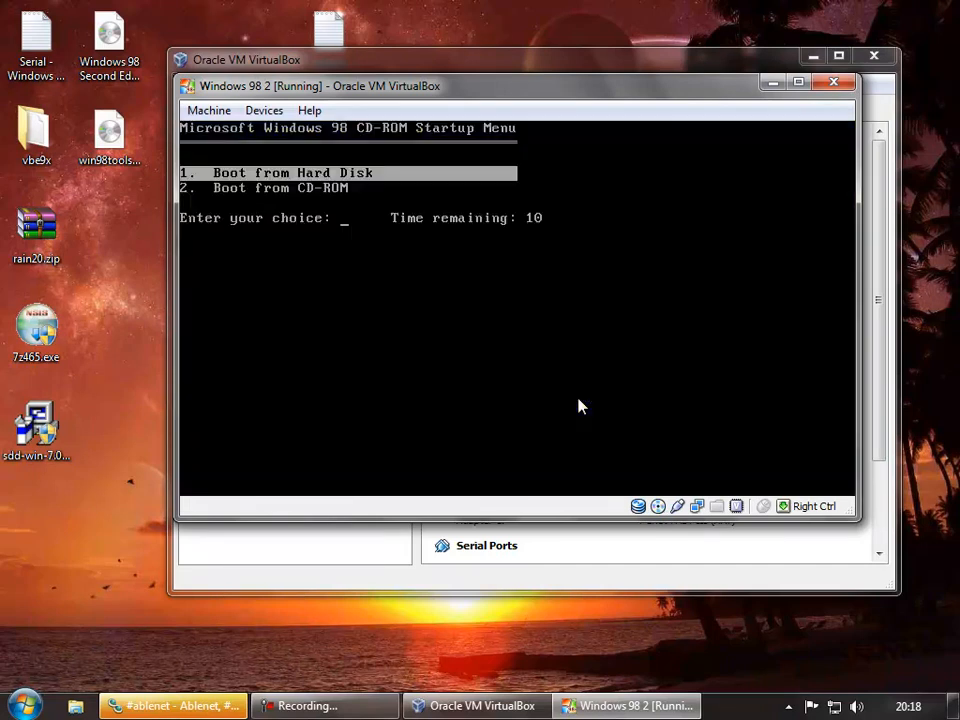
Boot from CD-ROM again, start Windows 98 Setup and proceed with its routine system check.
{"action": "key", "text": "Down"}
{"action": "key", "text": "Return"}
{"action": "key", "text": "Return"}
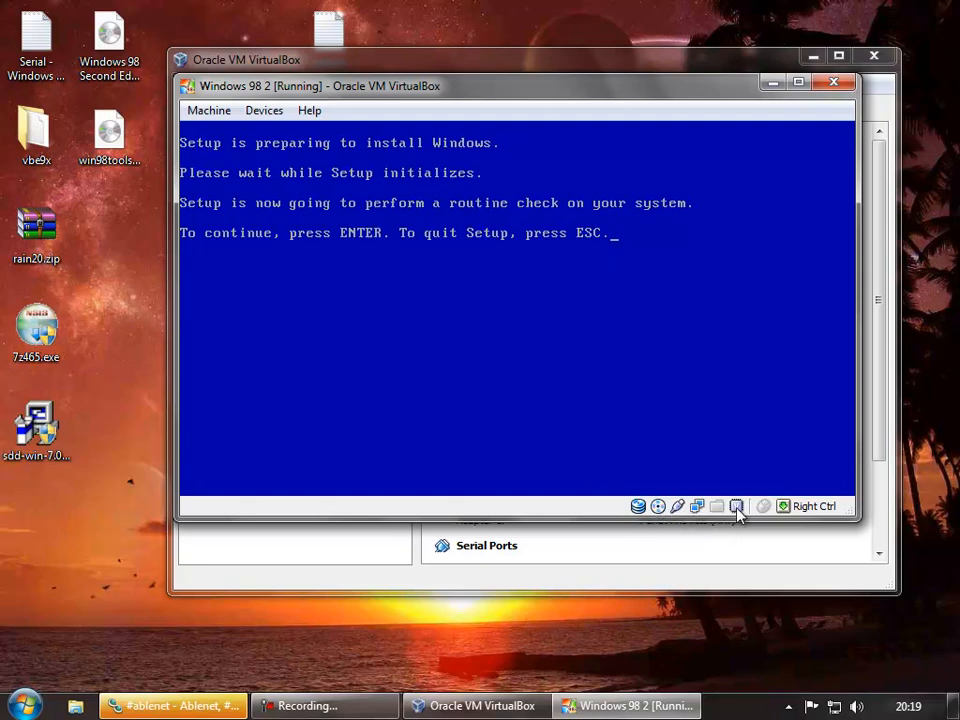
{"action": "mouse_move", "coordinate": [737, 508]}
{"action": "mouse_move", "coordinate": [815, 508]}
{"action": "left_click", "coordinate": [573, 380]}
{"action": "key", "text": "Return"}
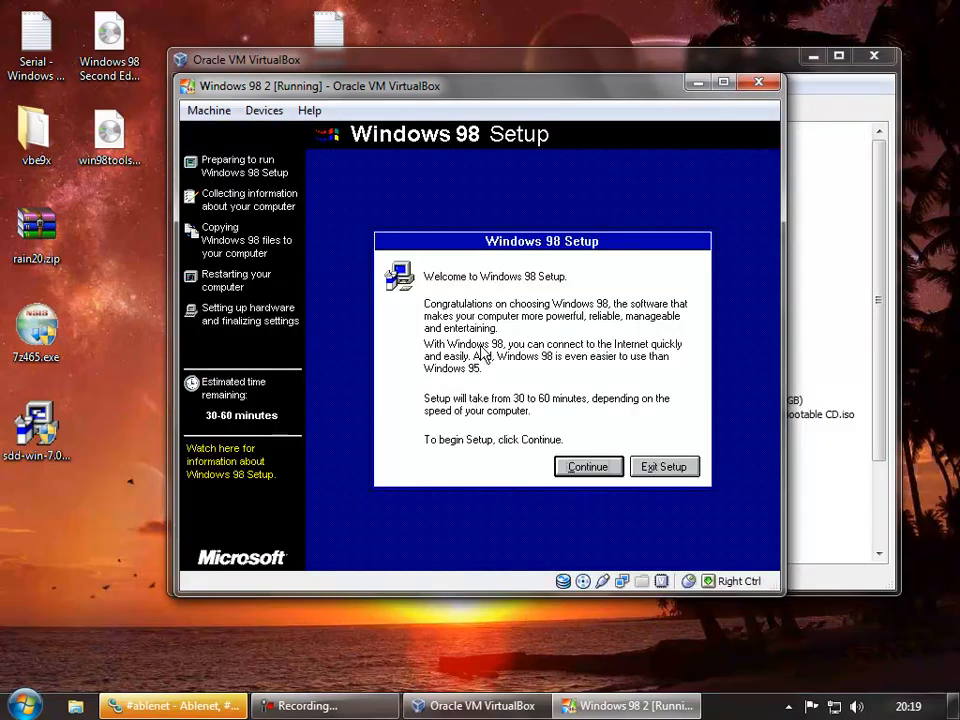
Begin the graphical Setup, keep C:\WINDOWS as the install directory and choose the Custom setup option.
{"action": "left_click", "coordinate": [587, 466]}
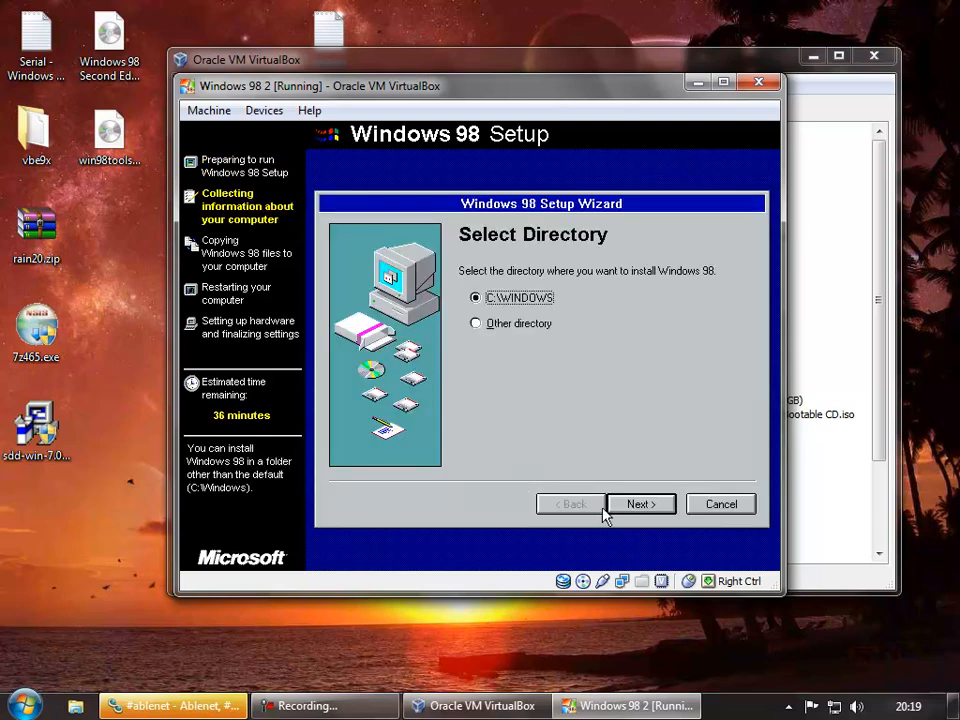
{"action": "left_click", "coordinate": [625, 507]}
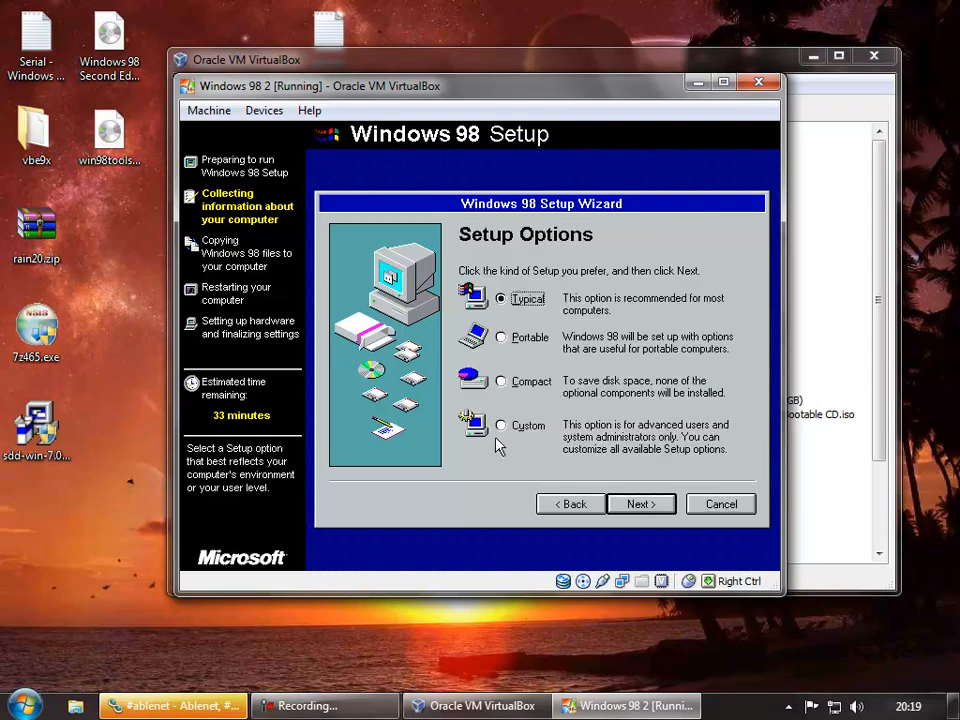
{"action": "left_click", "coordinate": [501, 425]}
{"action": "left_click", "coordinate": [640, 504]}
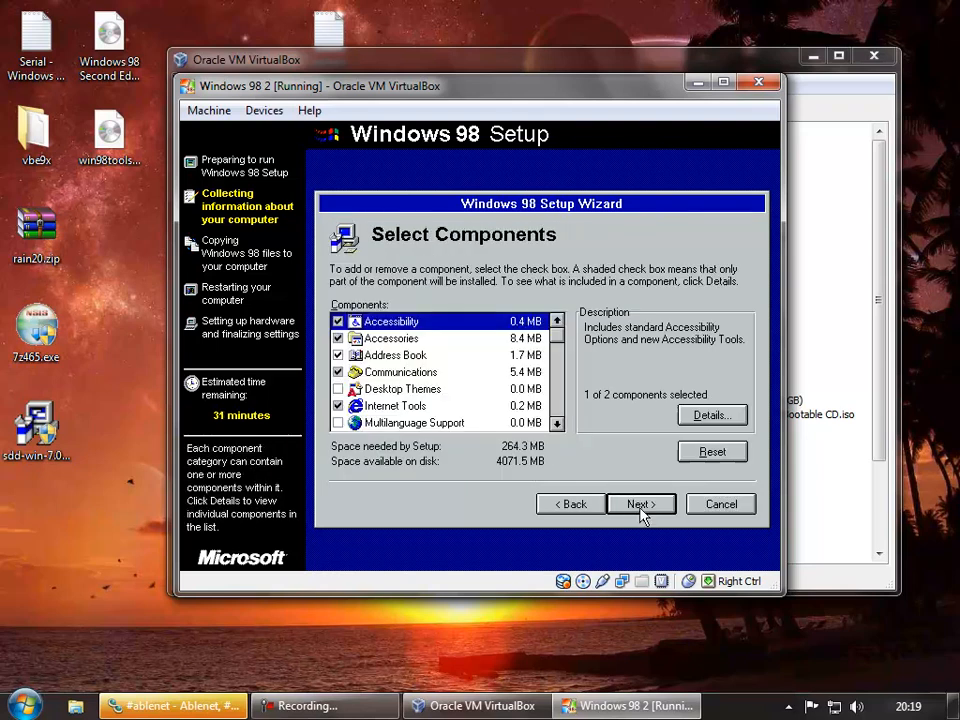
Select all Desktop Themes, Internet Tools and Accessories components for installation and continue with the remaining components at their defaults.
{"action": "left_click", "coordinate": [338, 389]}
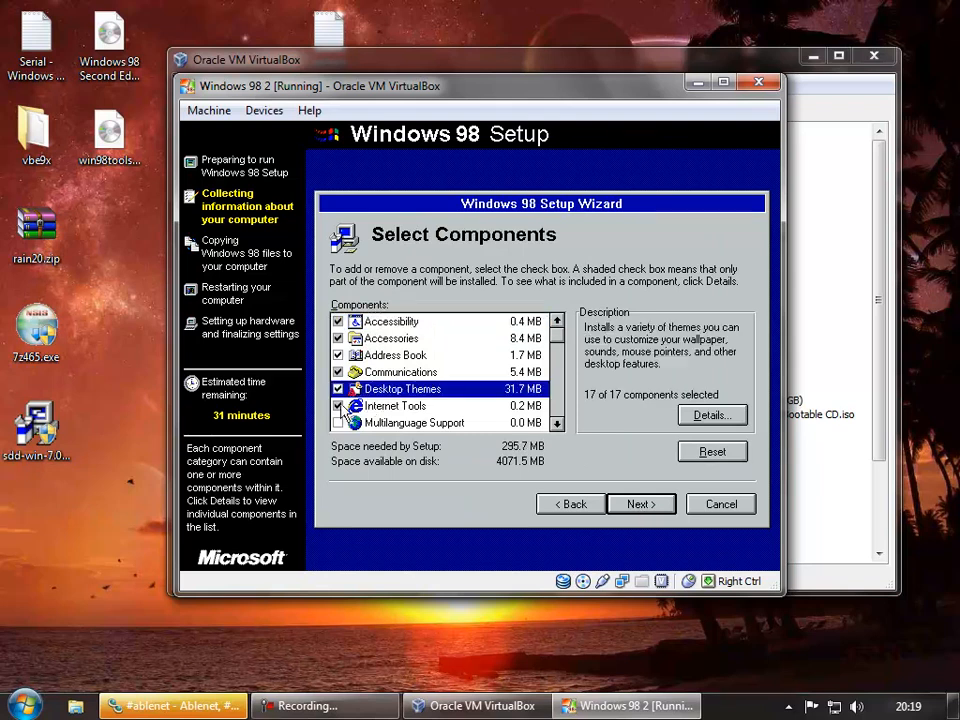
{"action": "double_click", "coordinate": [345, 406]}
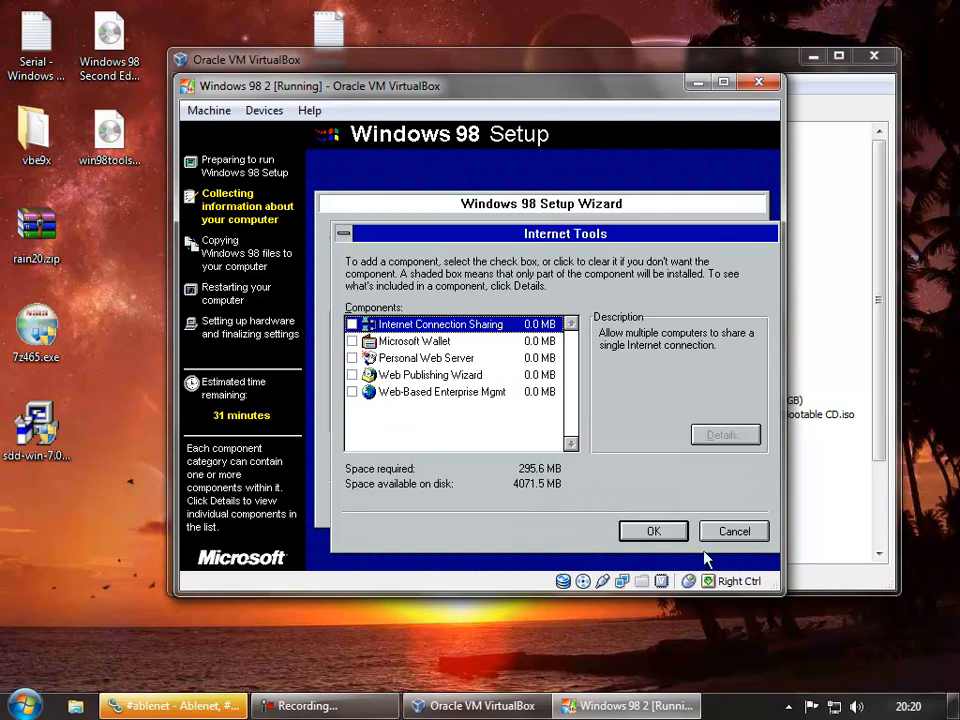
{"action": "left_click", "coordinate": [734, 531]}
{"action": "left_click", "coordinate": [339, 406]}
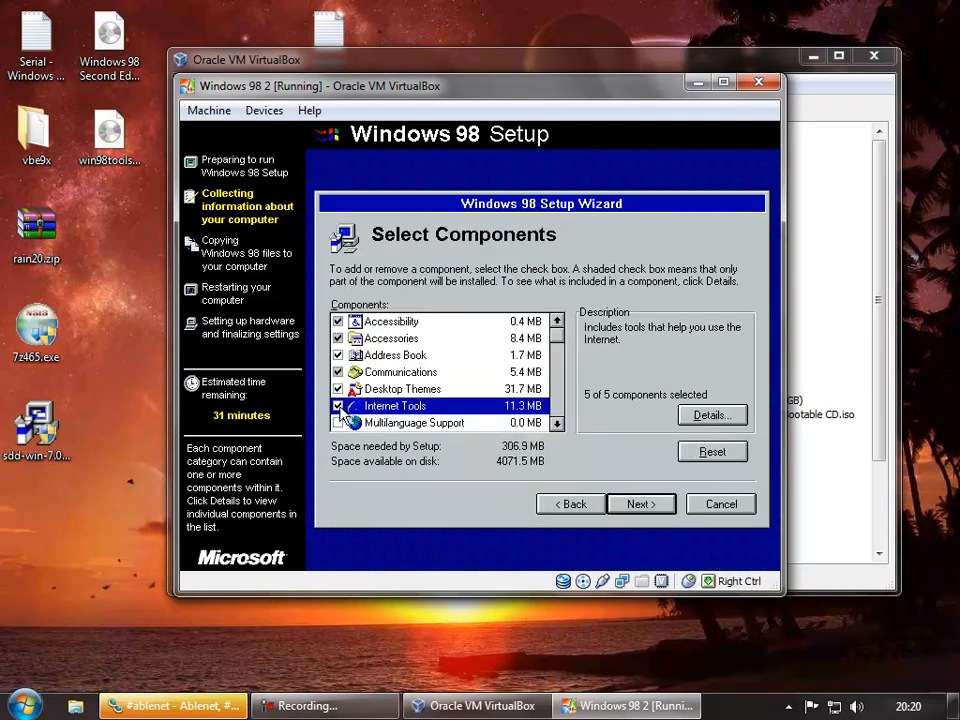
{"action": "left_click", "coordinate": [339, 339]}
{"action": "left_click", "coordinate": [339, 339]}
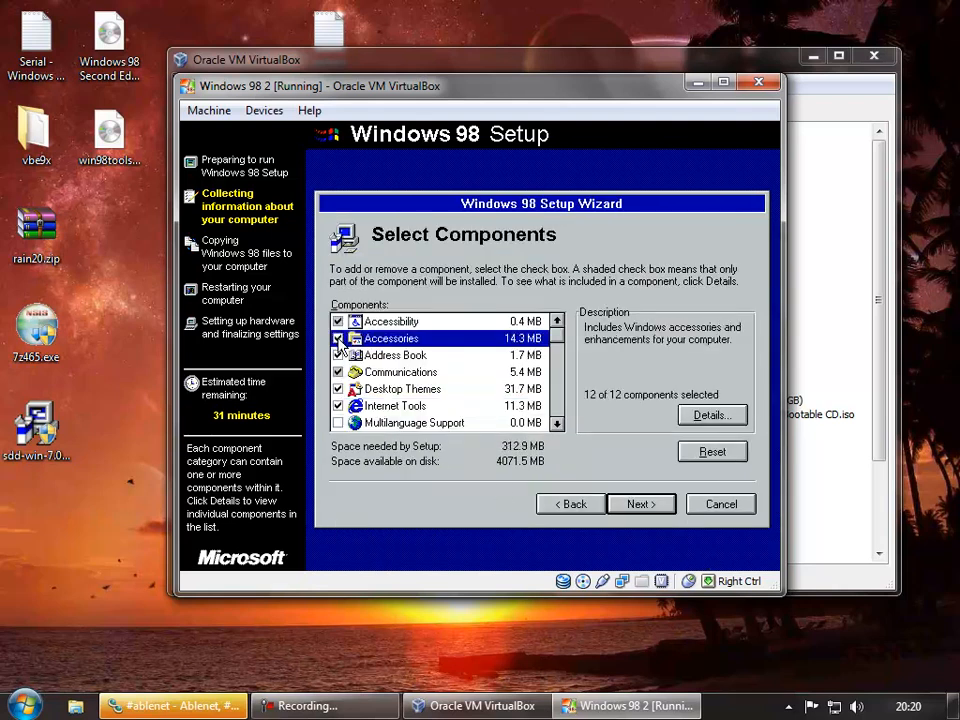
{"action": "left_click", "coordinate": [558, 424]}
{"action": "left_click", "coordinate": [558, 424]}
{"action": "left_click", "coordinate": [558, 424]}
{"action": "left_click", "coordinate": [558, 424]}
{"action": "left_click", "coordinate": [558, 424]}
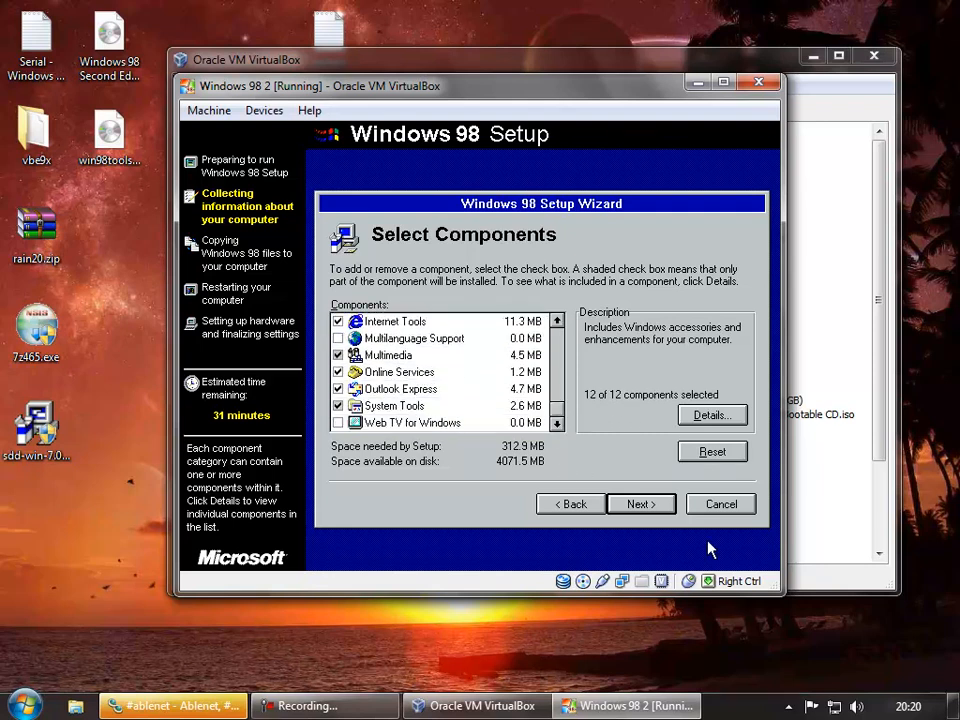
{"action": "left_click", "coordinate": [636, 503]}
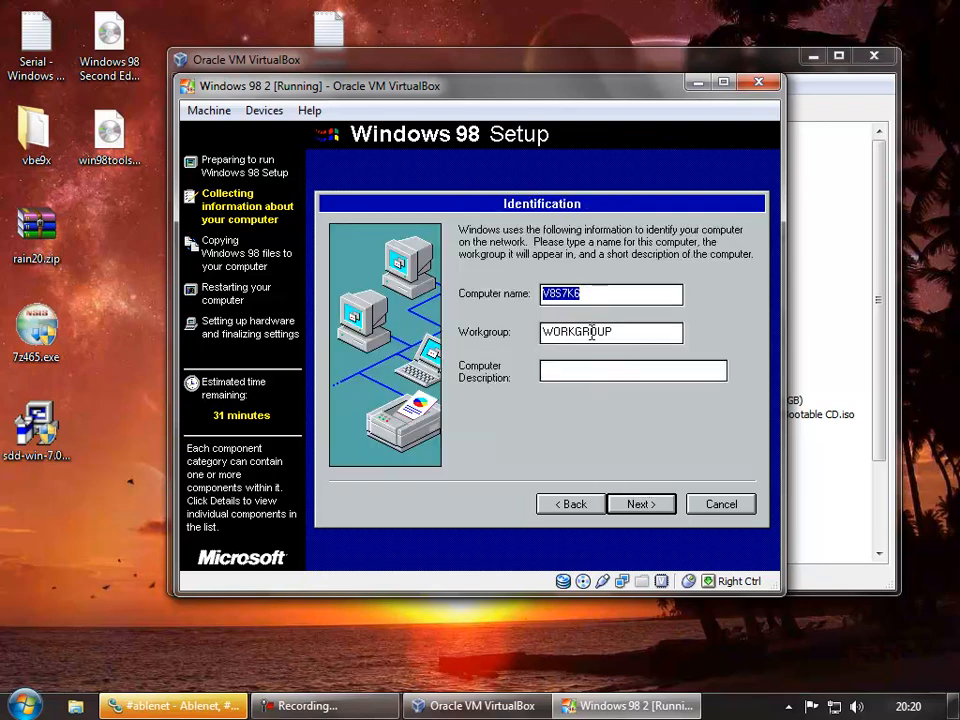
Accept the default network identification and set the keyboard layout to British.
{"action": "left_click", "coordinate": [596, 368]}
{"action": "left_click", "coordinate": [640, 504]}
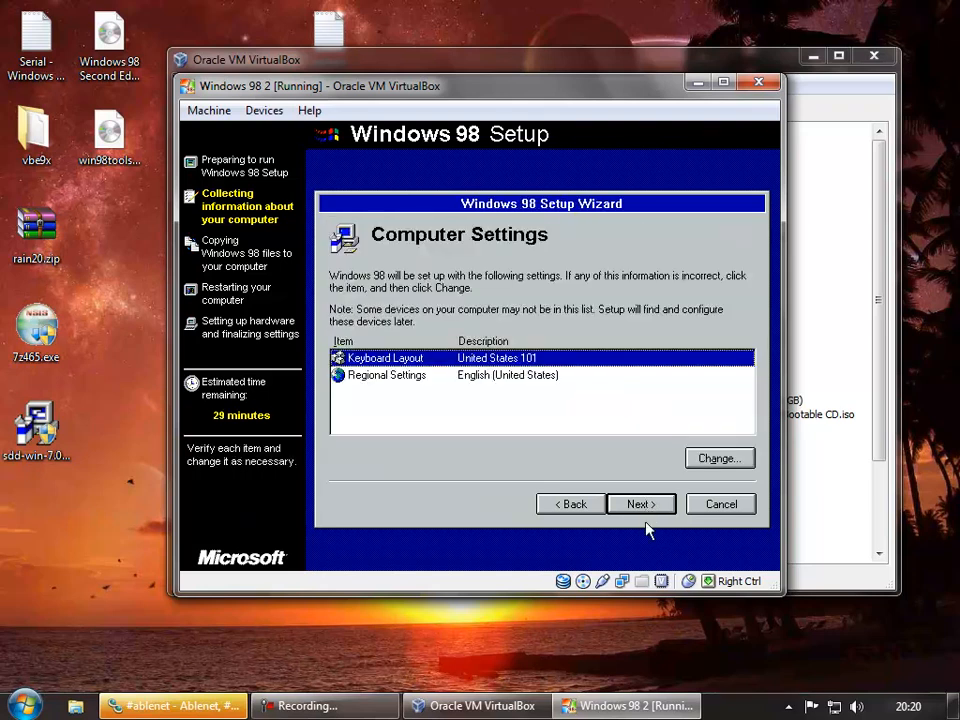
{"action": "left_click", "coordinate": [740, 463]}
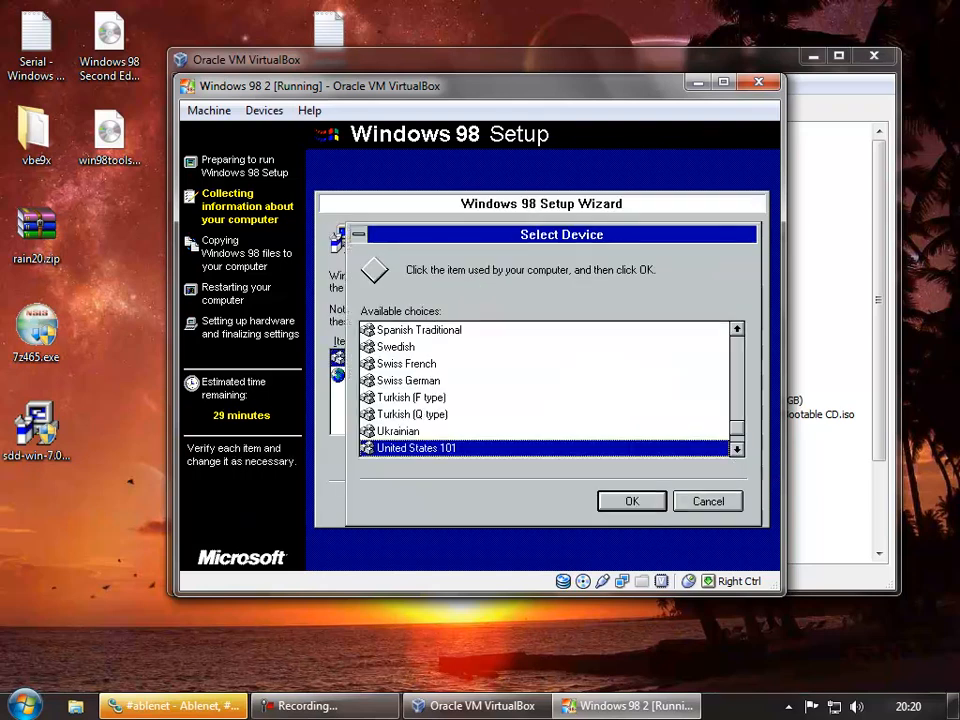
{"action": "left_click_drag", "start_coordinate": [740, 432], "coordinate": [739, 338]}
{"action": "left_click", "coordinate": [390, 364]}
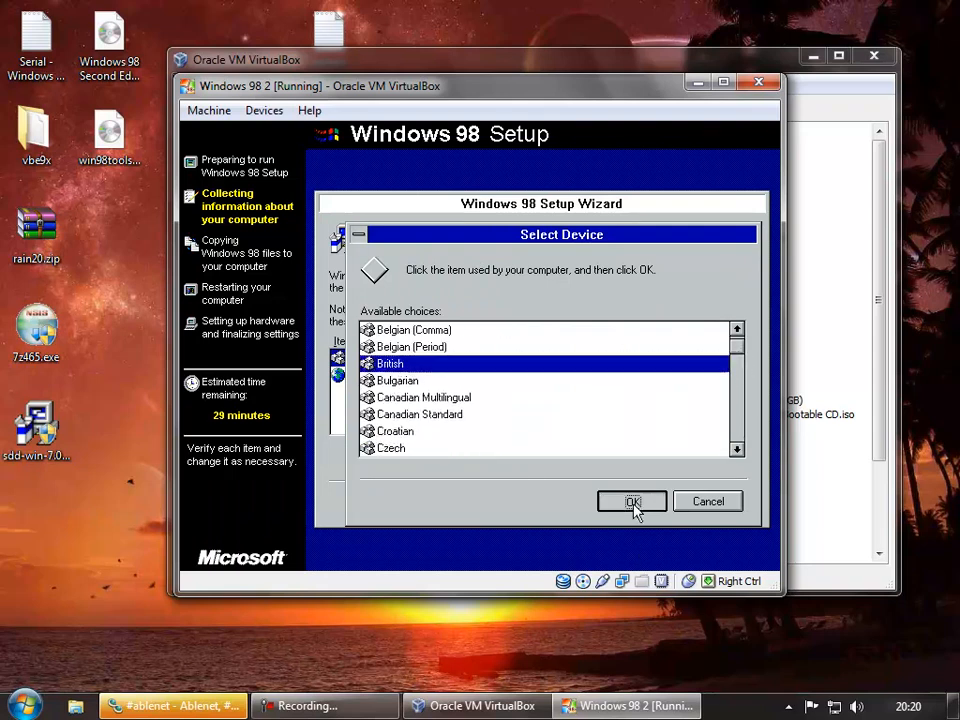
{"action": "left_click", "coordinate": [633, 503]}
Set the regional settings to English (British) and continue past the computer settings.
{"action": "left_click", "coordinate": [497, 378]}
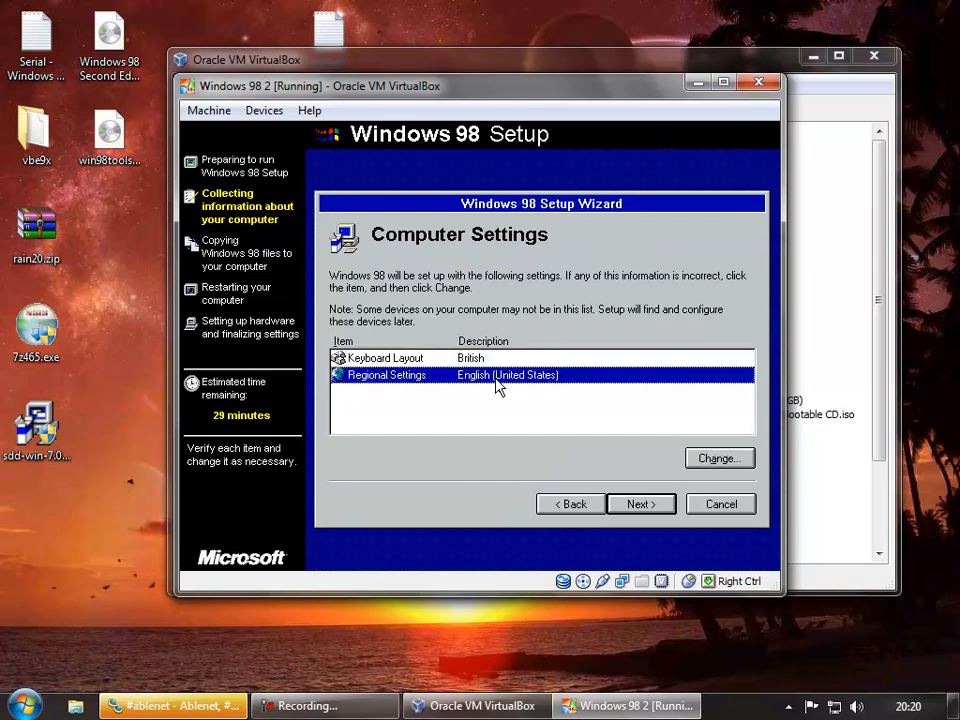
{"action": "left_click", "coordinate": [716, 458]}
{"action": "left_click", "coordinate": [427, 333]}
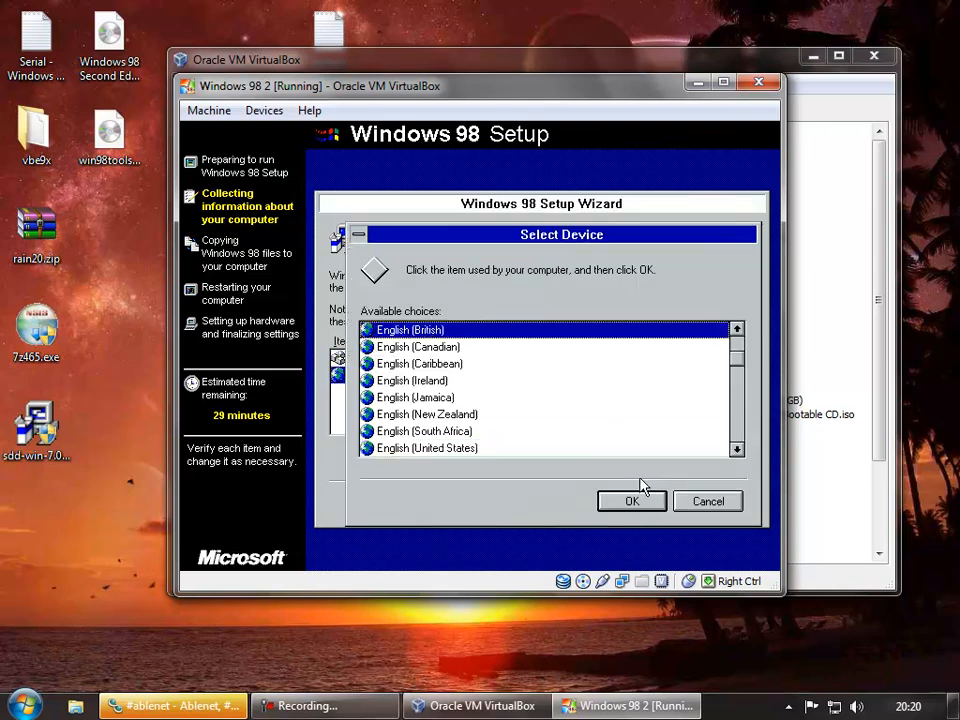
{"action": "left_click", "coordinate": [632, 501]}
{"action": "left_click", "coordinate": [638, 504]}
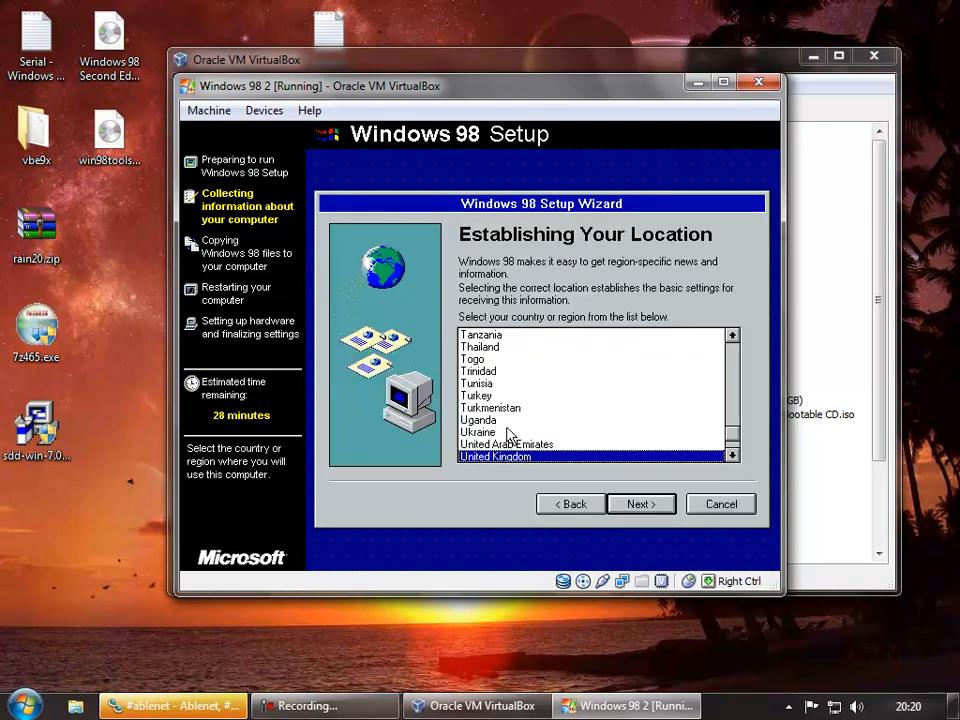
Keep United Kingdom as the location and start copying the Windows 98 files.
{"action": "left_click", "coordinate": [657, 509]}
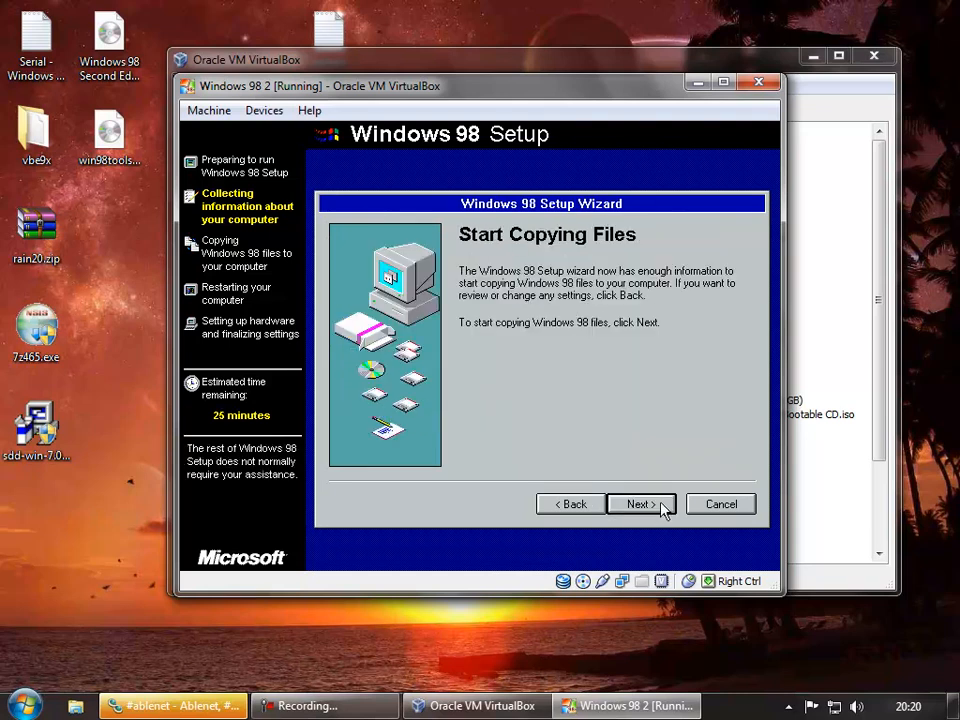
{"action": "left_click", "coordinate": [662, 506]}
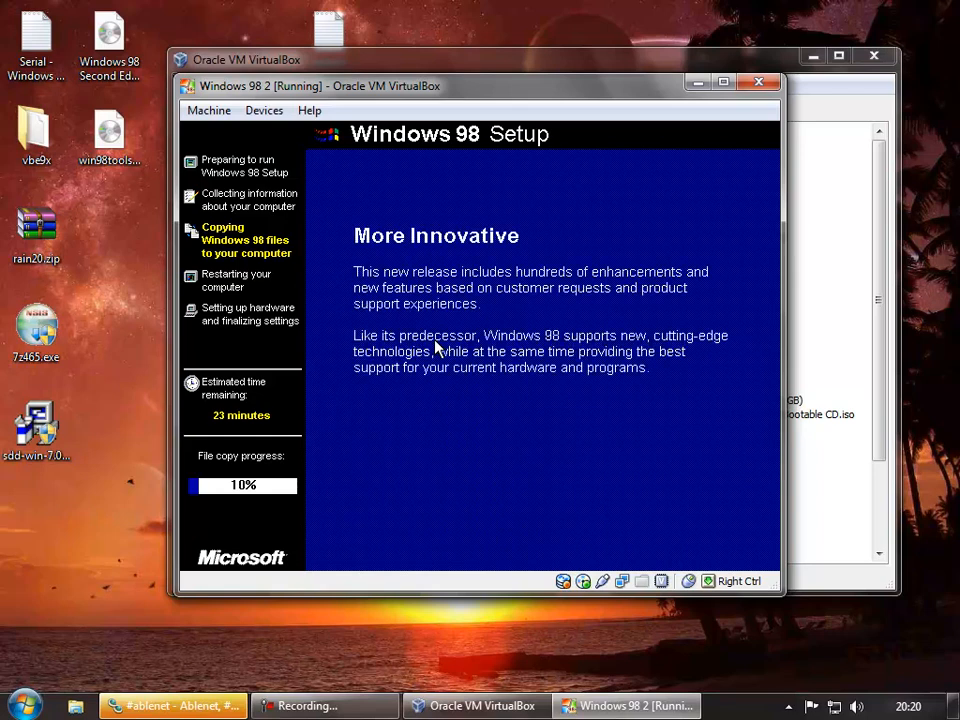
{"action": "key", "text": "Control_R"}
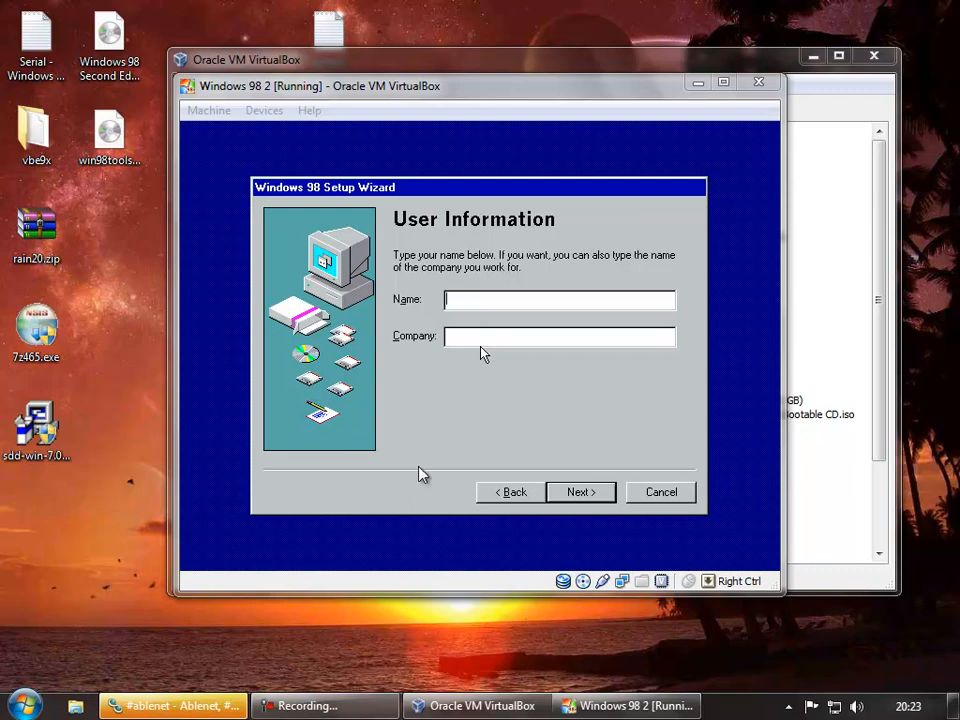
Enter the user's name and the company XCC as the user information and continue.
{"action": "left_click", "coordinate": [424, 499]}
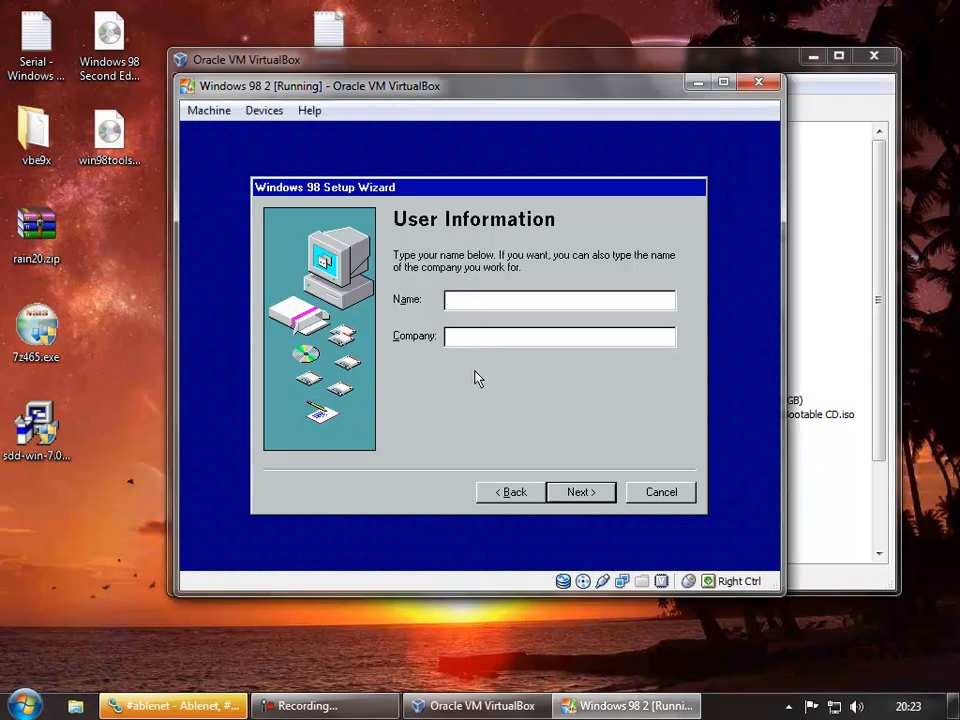
{"action": "type", "text": "yon"}
{"action": "key", "text": "Tab"}
{"action": "type", "text": "XDD"}
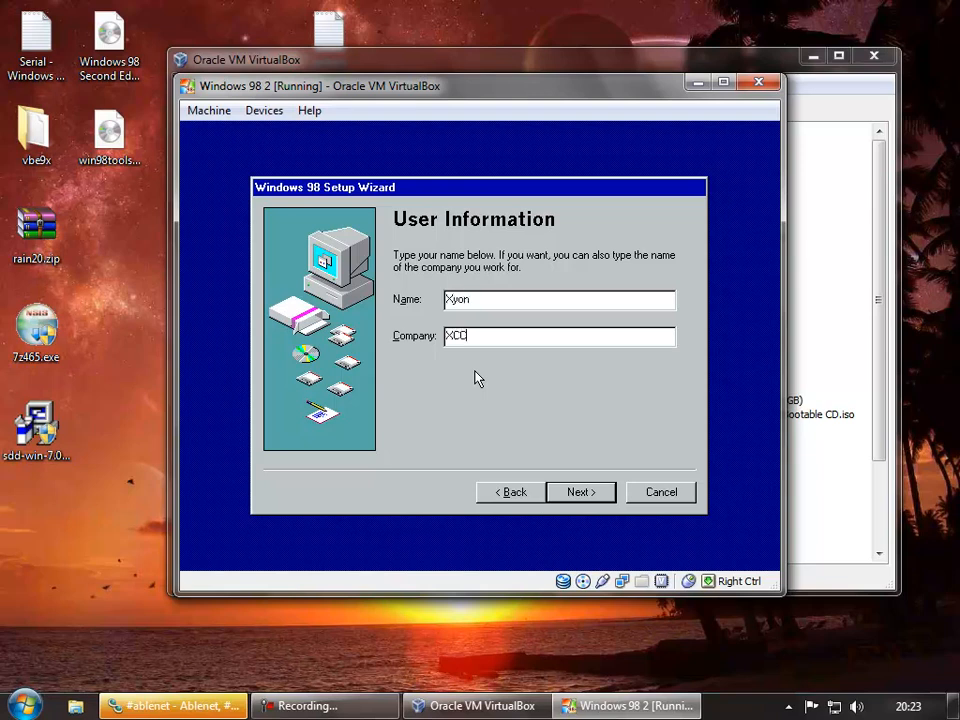
{"action": "key", "text": "Return"}
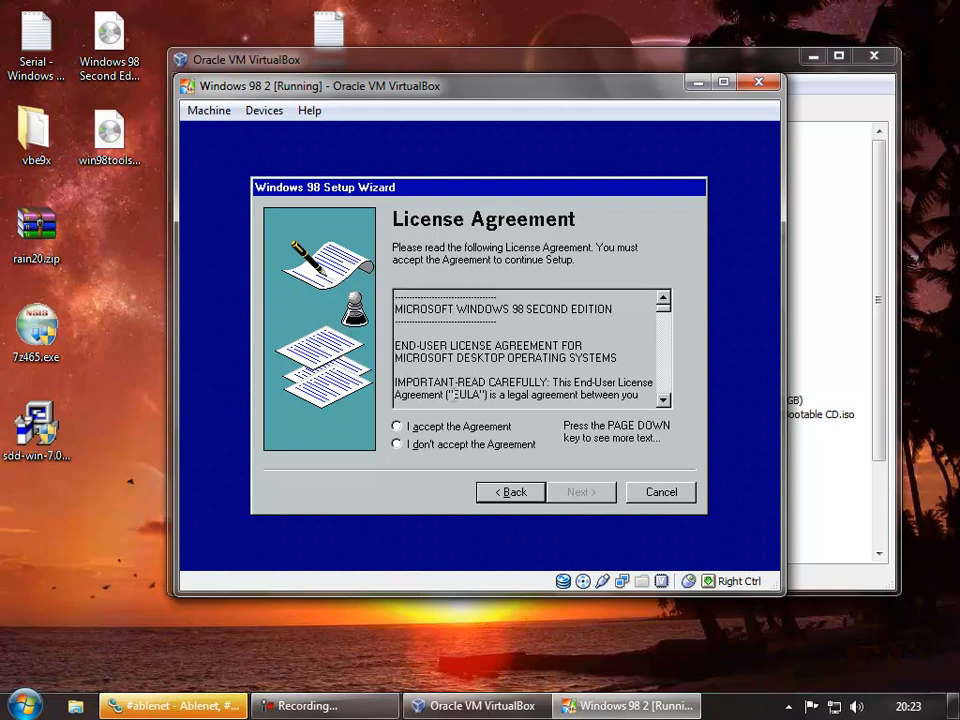
Accept the license agreement and finish the wizard to continue starting Windows 98.
{"action": "left_click", "coordinate": [472, 429]}
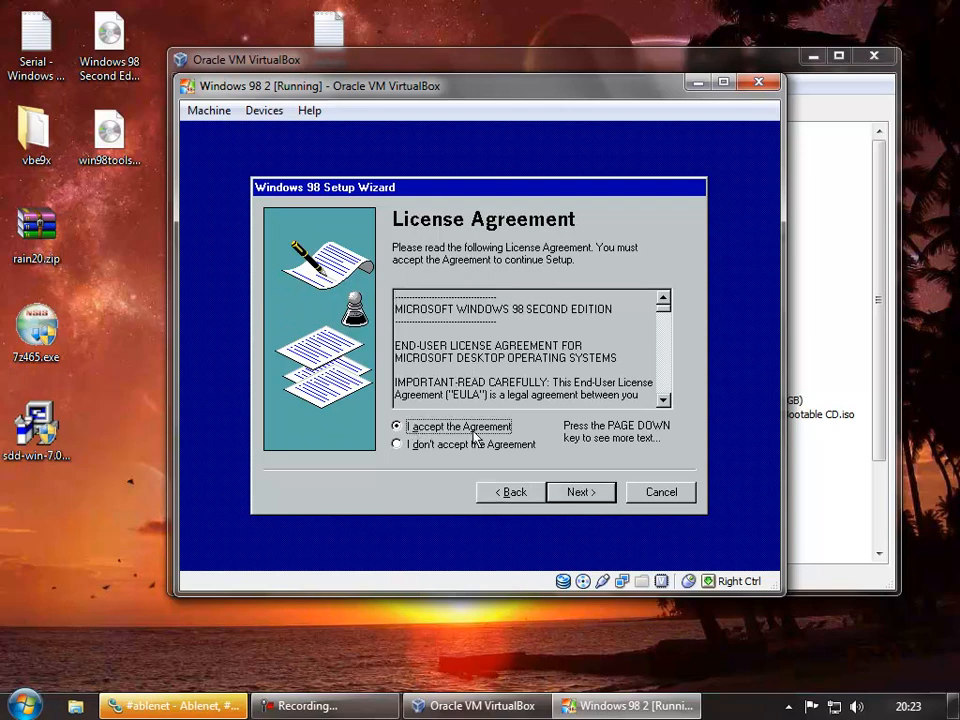
{"action": "left_click", "coordinate": [581, 493]}
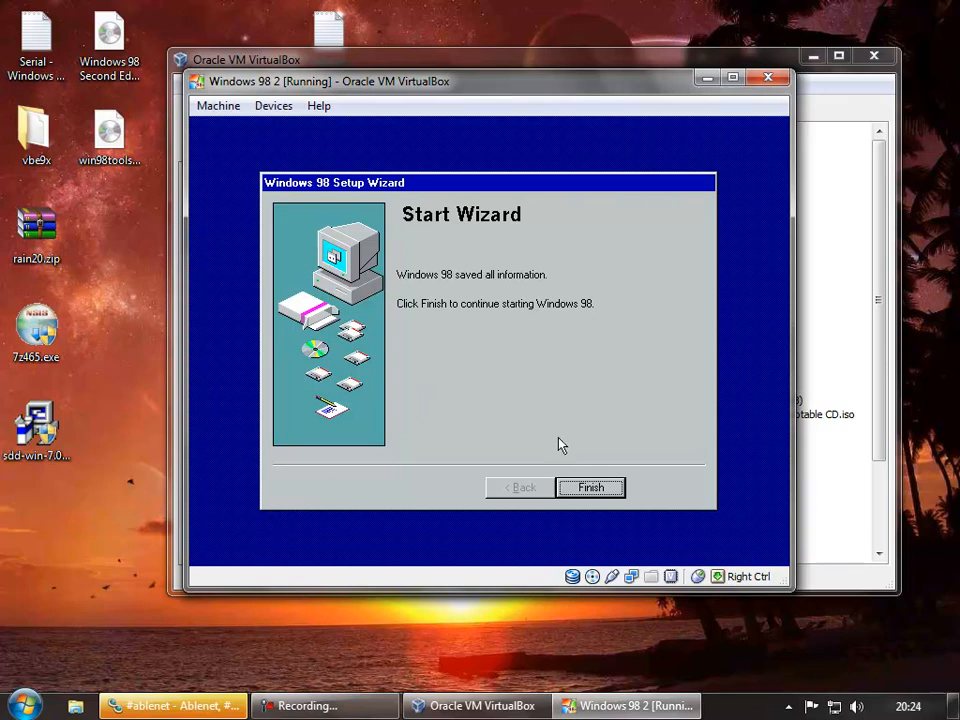
{"action": "left_click", "coordinate": [582, 486]}
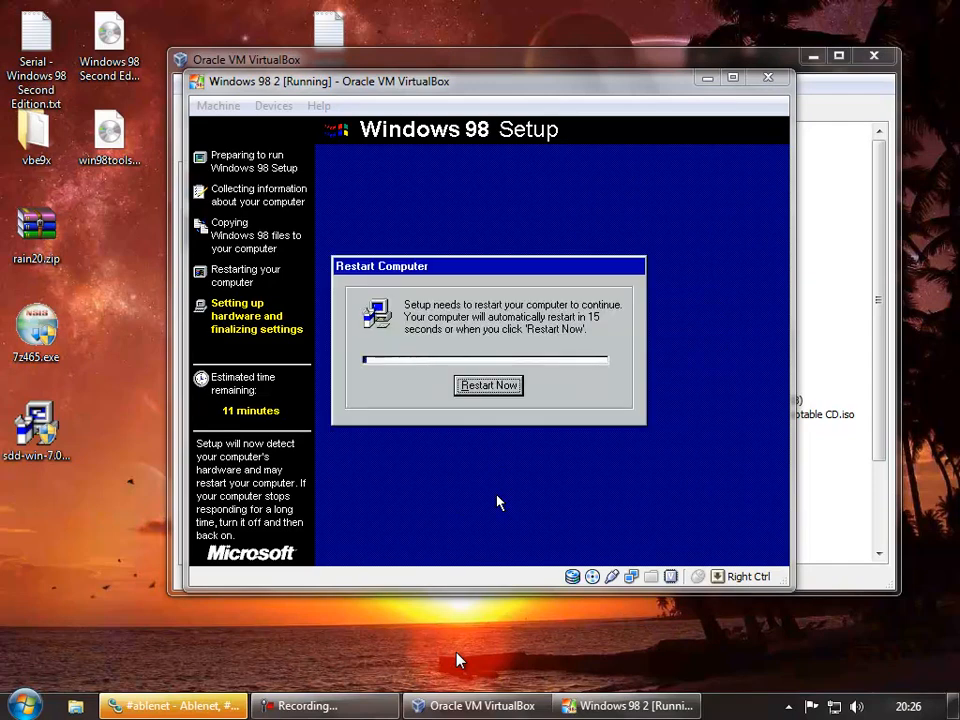
Restart the virtual machine for the hardware setup and boot it from the hard disk.
{"action": "left_click", "coordinate": [409, 540]}
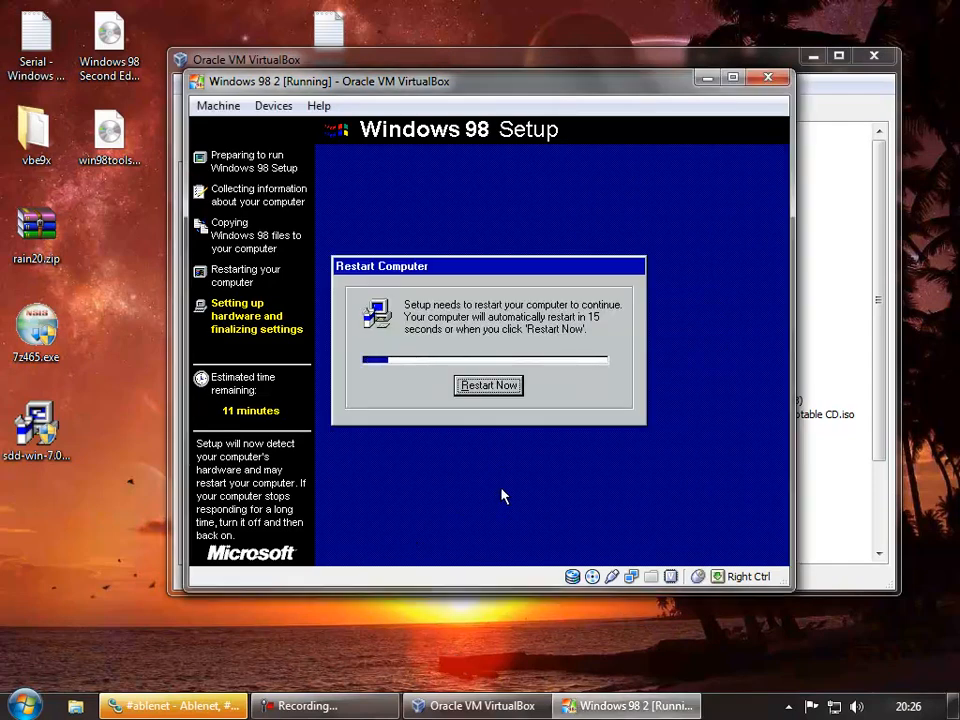
{"action": "left_click", "coordinate": [505, 390]}
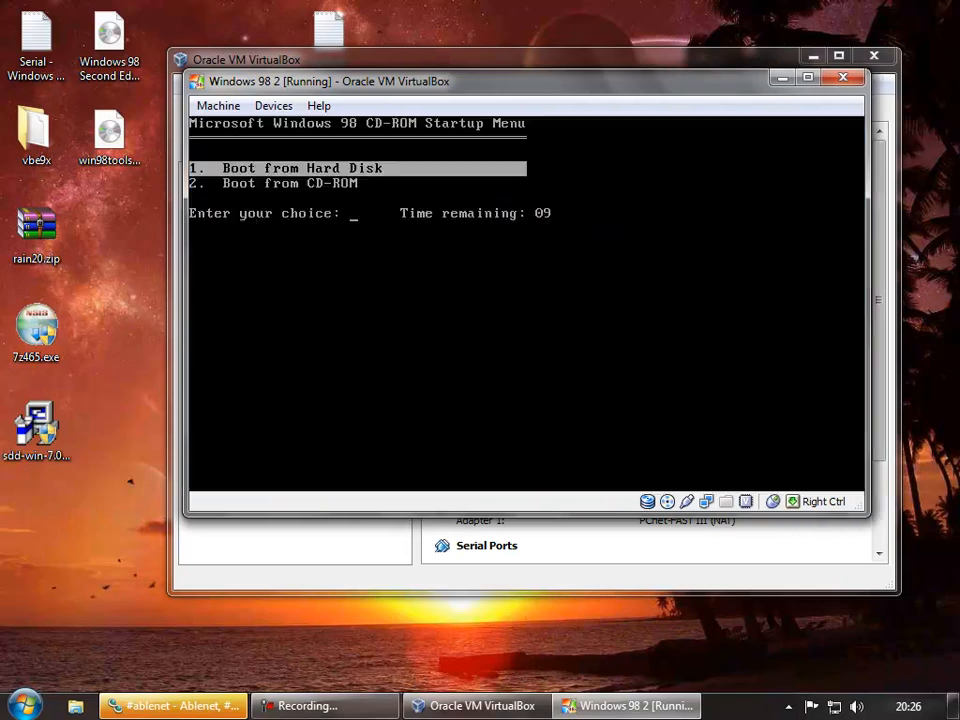
{"action": "key", "text": "Return"}
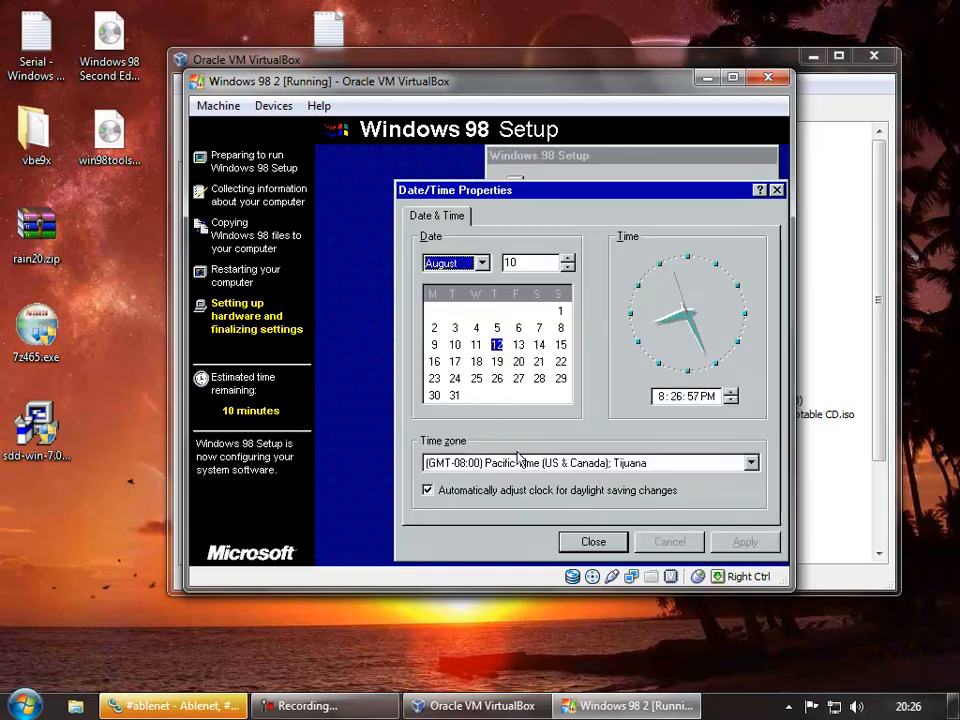
Set the time zone to (GMT) Greenwich Mean Time : Dublin, Edinburgh, Lisbon, London and confirm the date and time properties.
{"action": "left_click", "coordinate": [519, 470]}
{"action": "scroll", "coordinate": [553, 446], "scroll_direction": "down", "scroll_amount": 2}
{"action": "scroll", "coordinate": [531, 396], "scroll_direction": "down", "scroll_amount": 1}
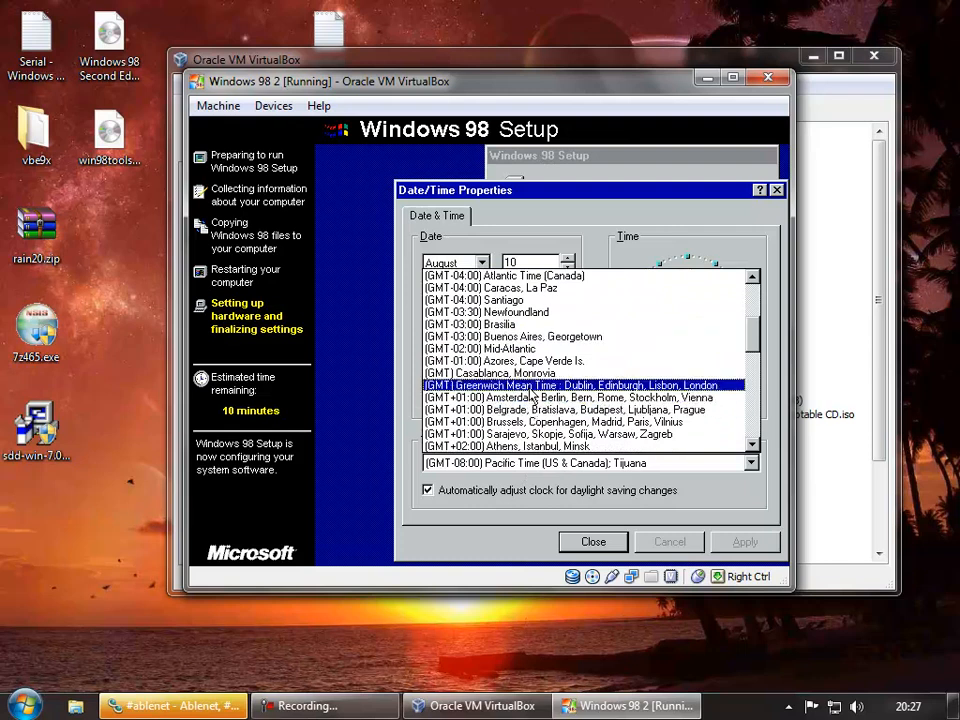
{"action": "left_click", "coordinate": [500, 387]}
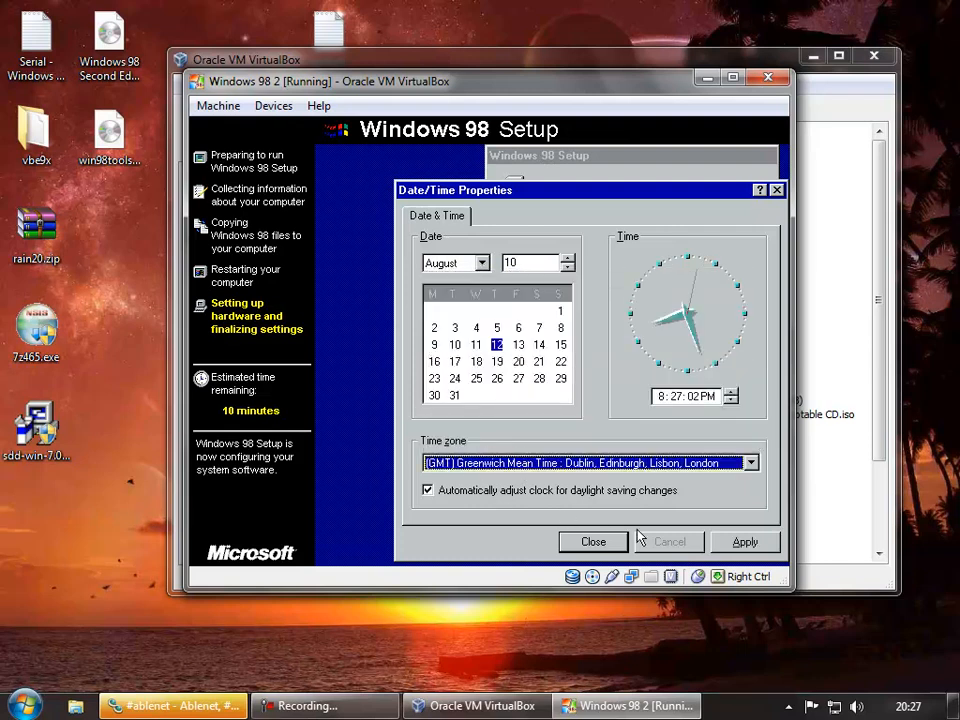
{"action": "left_click", "coordinate": [728, 541]}
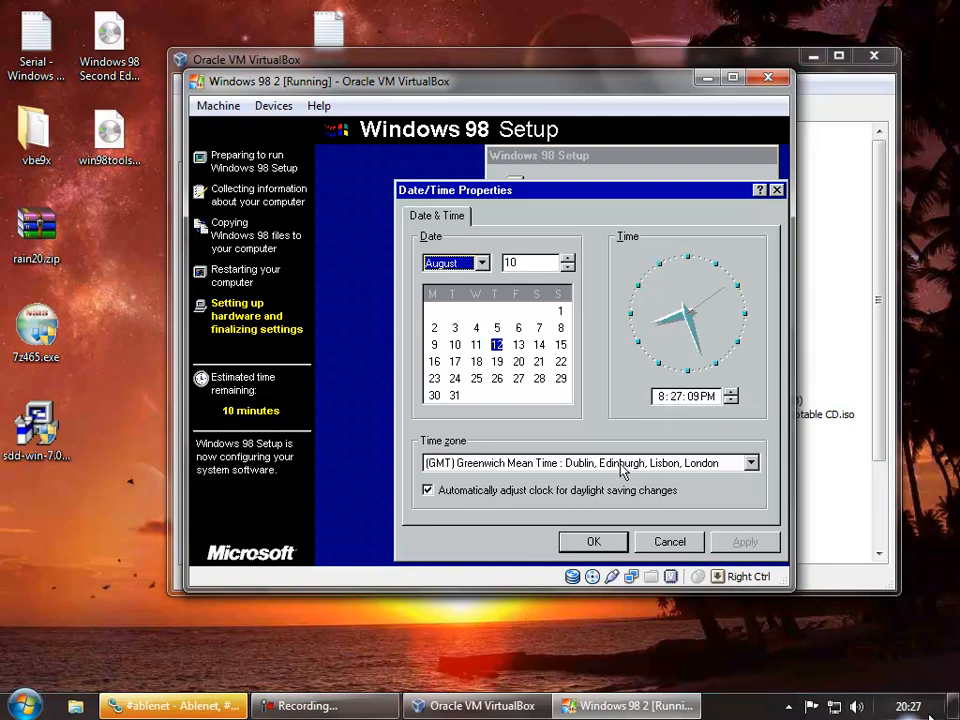
{"action": "mouse_move", "coordinate": [912, 713]}
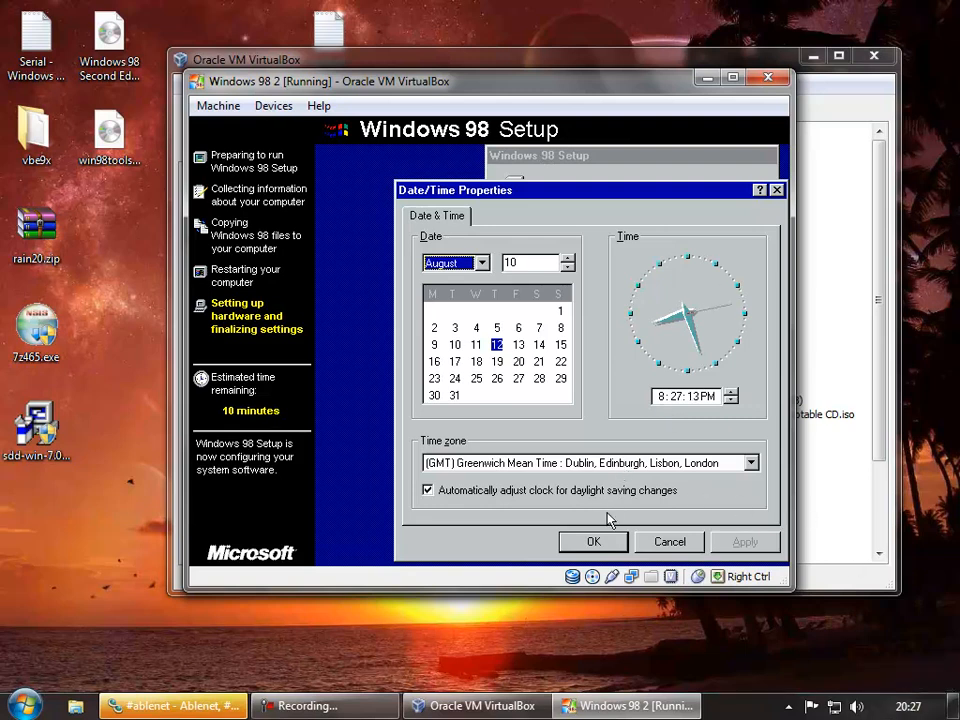
{"action": "left_click", "coordinate": [598, 542]}
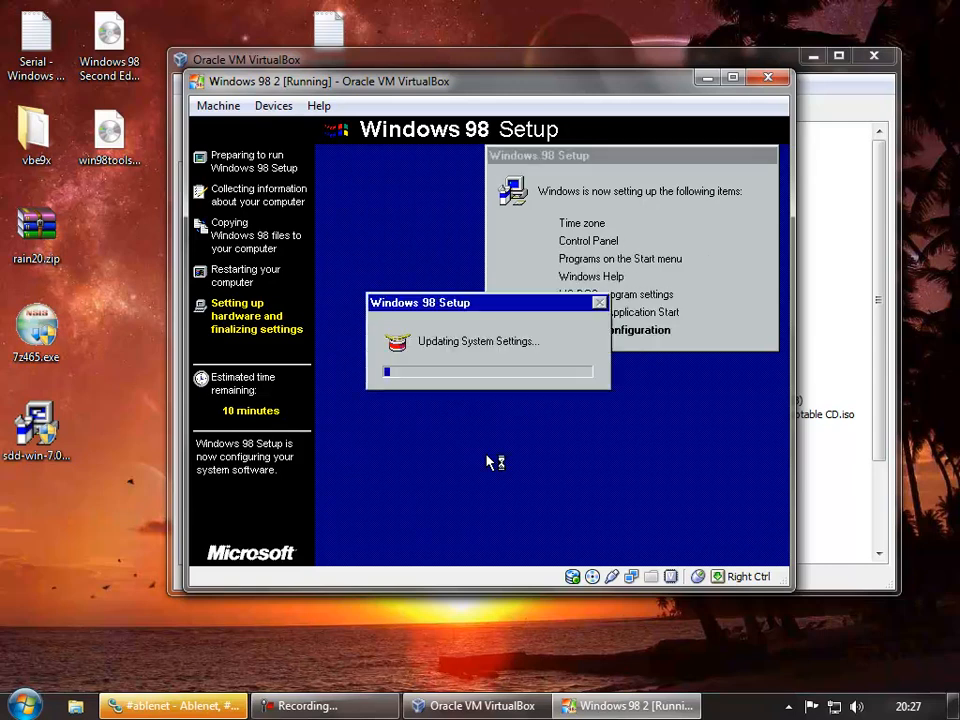
Restart the virtual machine after the system configuration and boot into Windows 98 from the hard disk.
{"action": "left_click", "coordinate": [490, 648]}
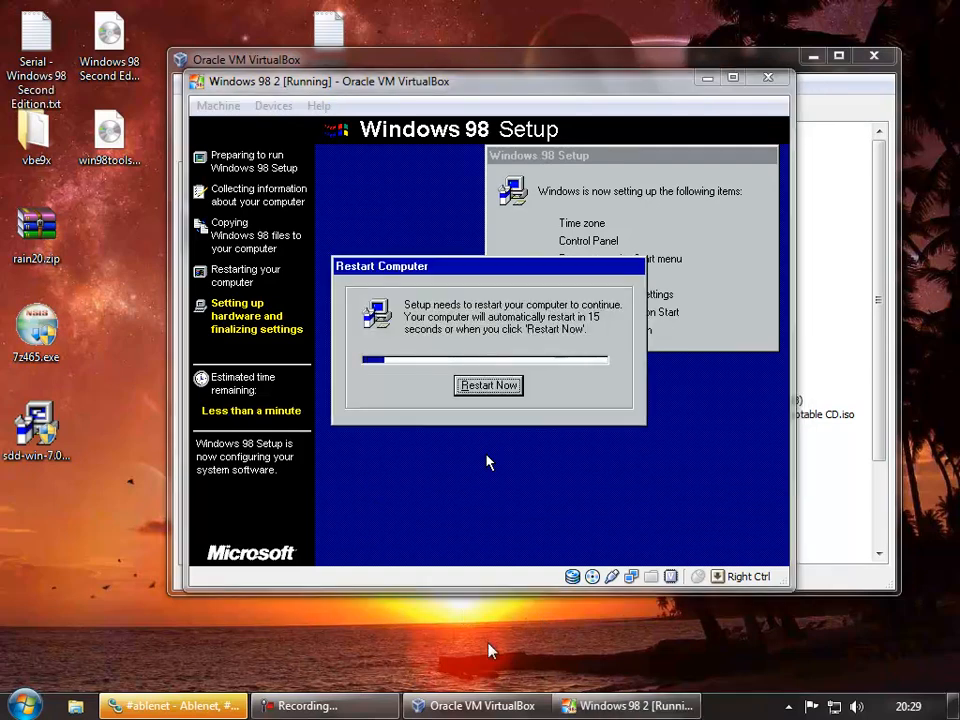
{"action": "left_click", "coordinate": [425, 443]}
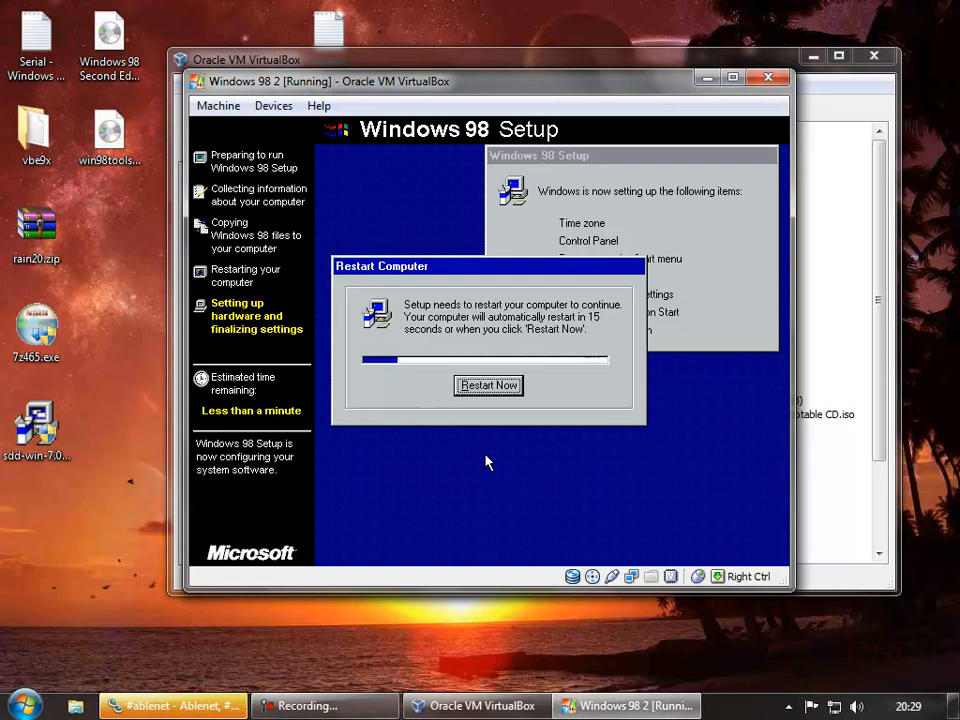
{"action": "left_click", "coordinate": [489, 385]}
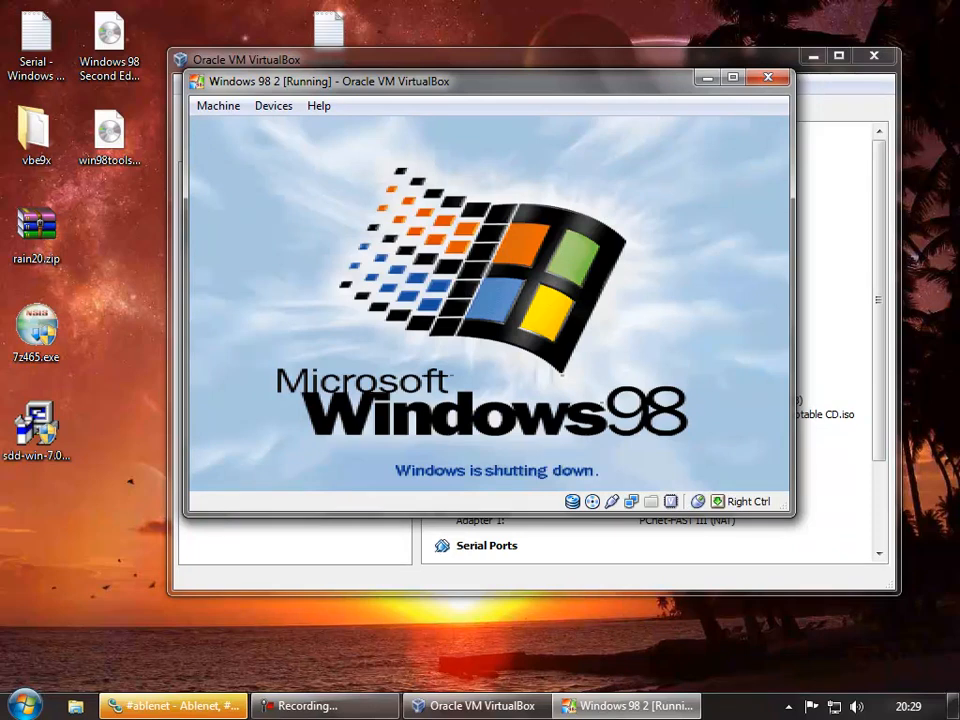
{"action": "key", "text": "Return"}
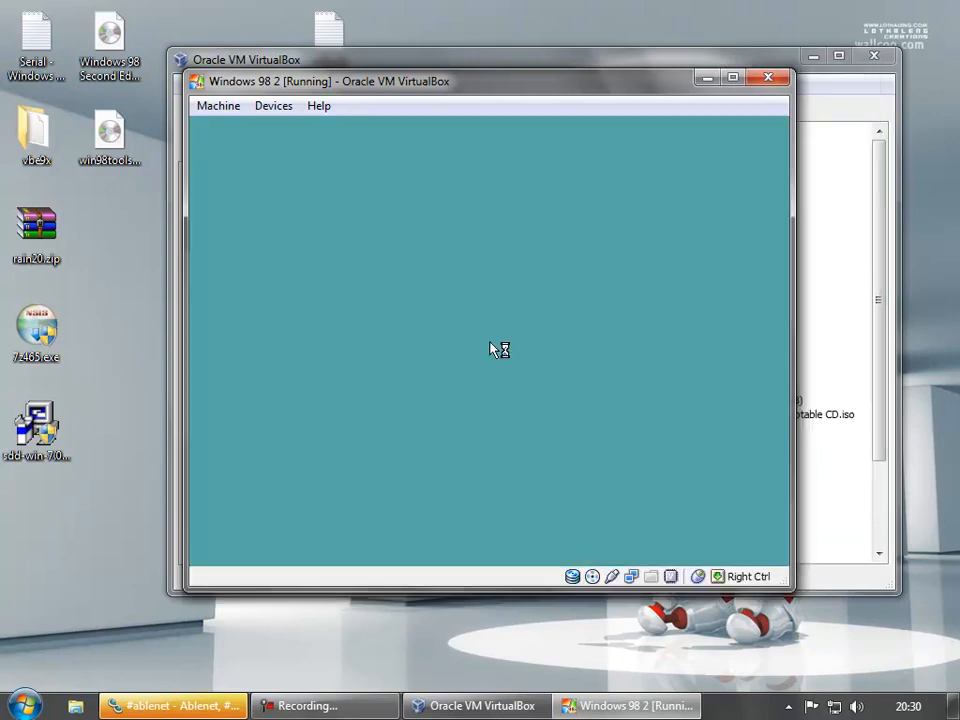
{"action": "key", "text": "Return"}
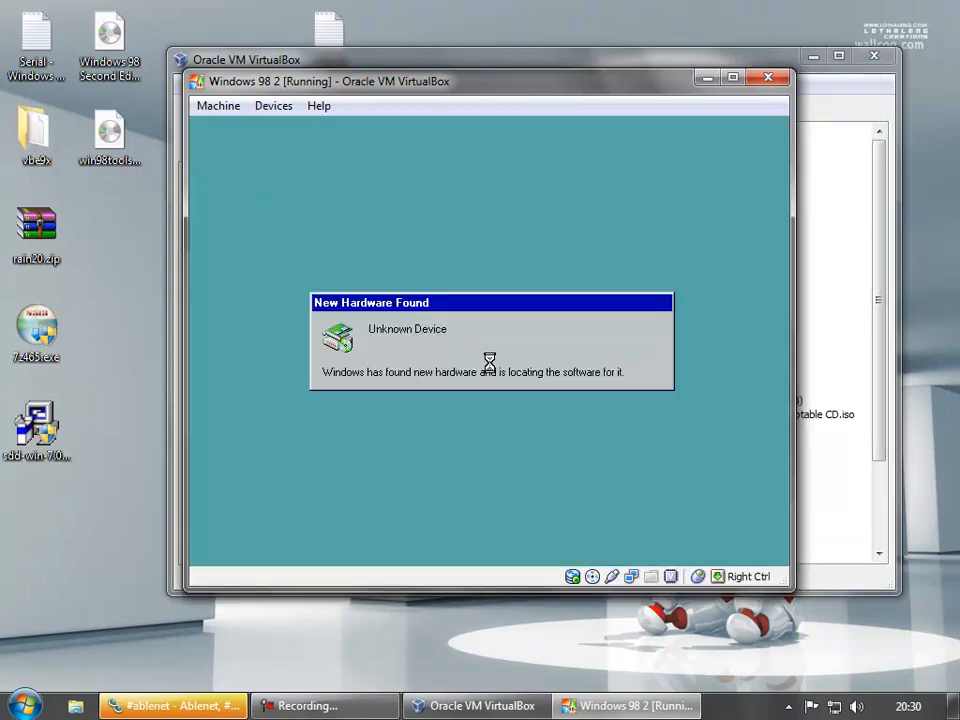